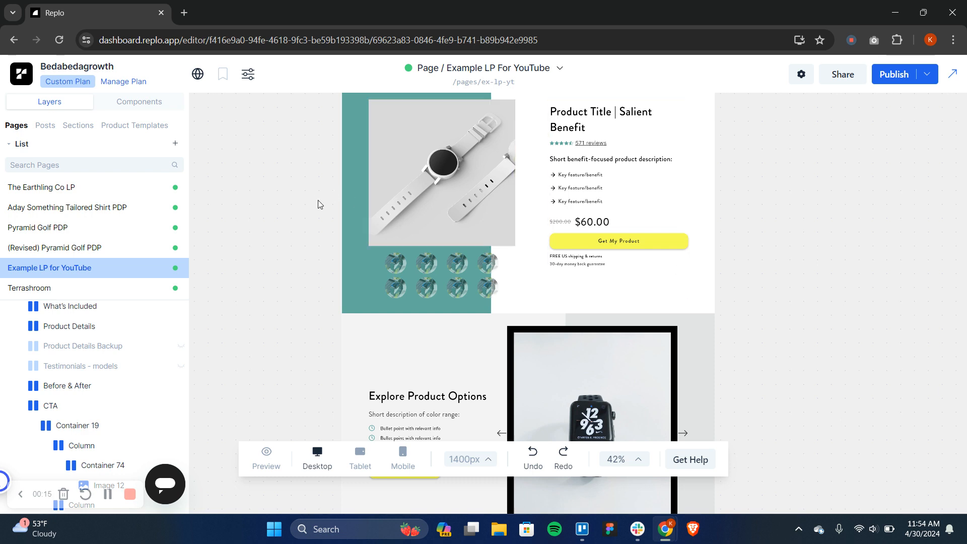
Group the hand photo in the Final Call to Action section into its own container
{"action": "scroll", "coordinate": [318, 204], "scroll_direction": "up", "scroll_amount": 1}
{"action": "scroll", "coordinate": [318, 200], "scroll_direction": "down", "scroll_amount": 9}
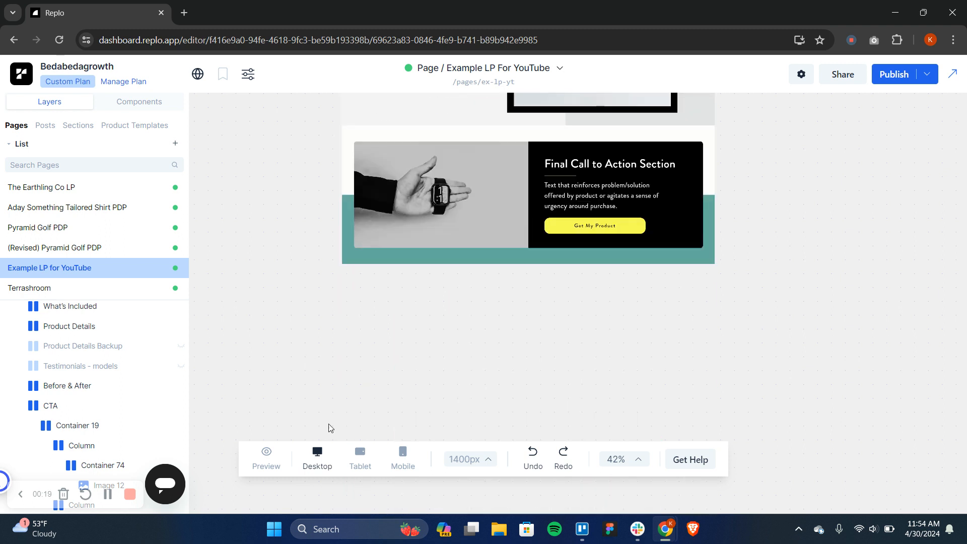
{"action": "scroll", "coordinate": [277, 334], "scroll_direction": "up", "scroll_amount": 1}
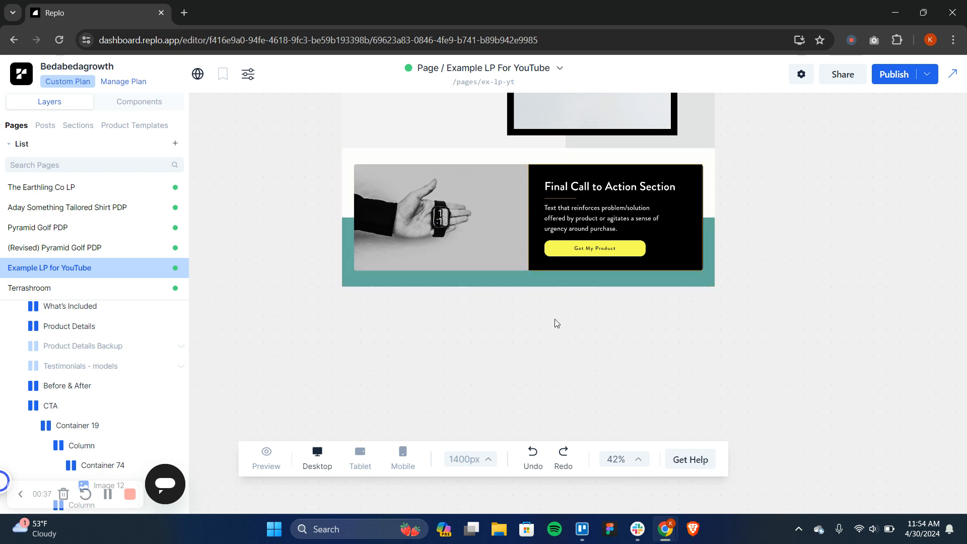
{"action": "scroll", "coordinate": [554, 318], "scroll_direction": "up", "scroll_amount": 2}
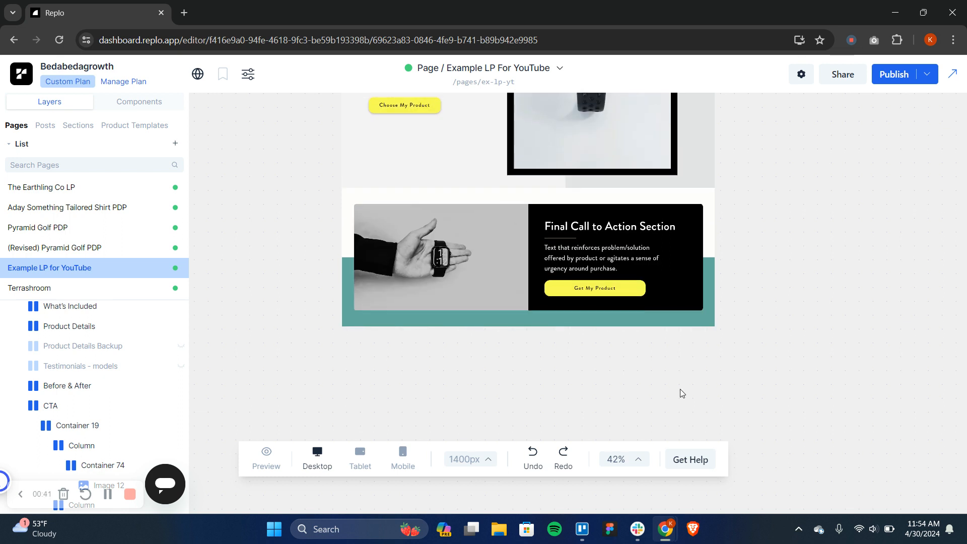
{"action": "left_click", "coordinate": [495, 252]}
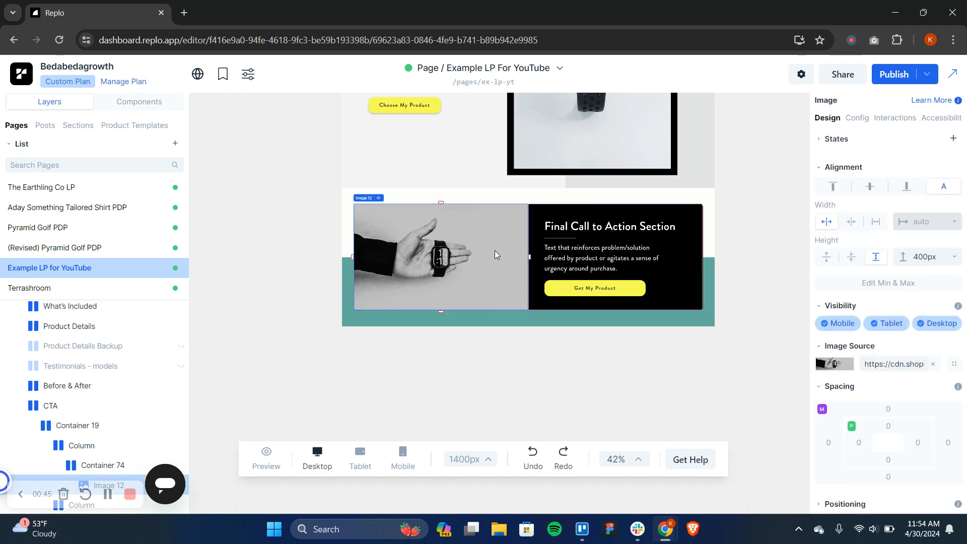
{"action": "right_click", "coordinate": [495, 250]}
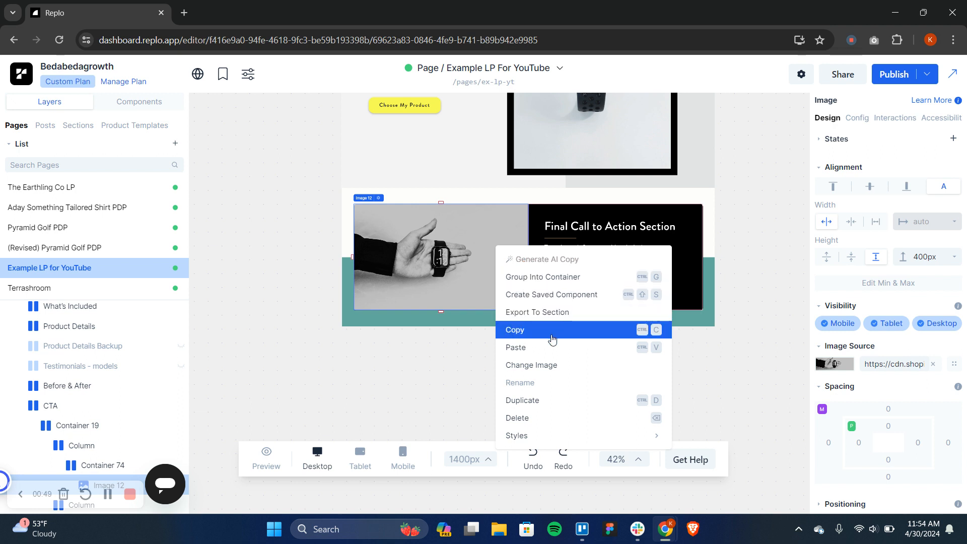
{"action": "left_click", "coordinate": [588, 278]}
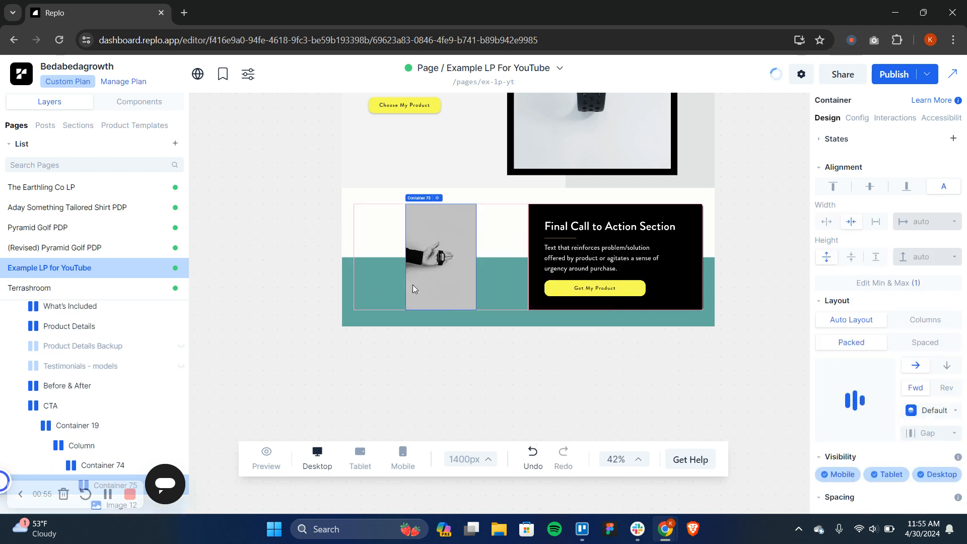
Make the new container around the hand photo fill the available width
{"action": "left_click", "coordinate": [458, 263]}
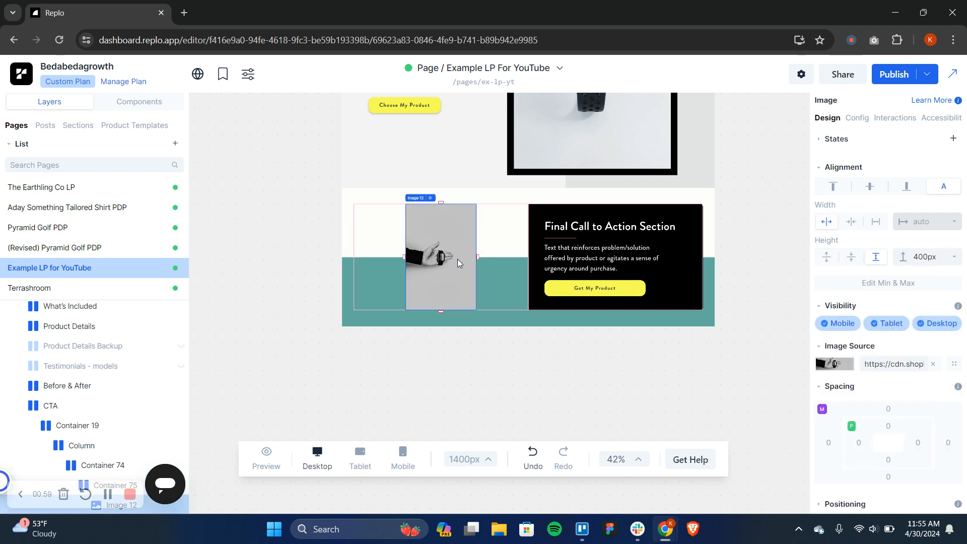
{"action": "left_click", "coordinate": [376, 298]}
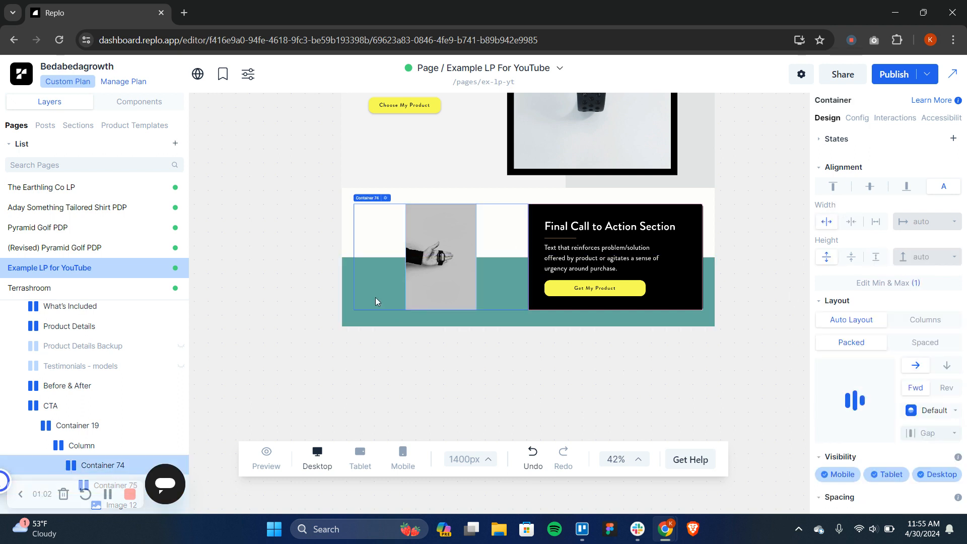
{"action": "left_click", "coordinate": [442, 287]}
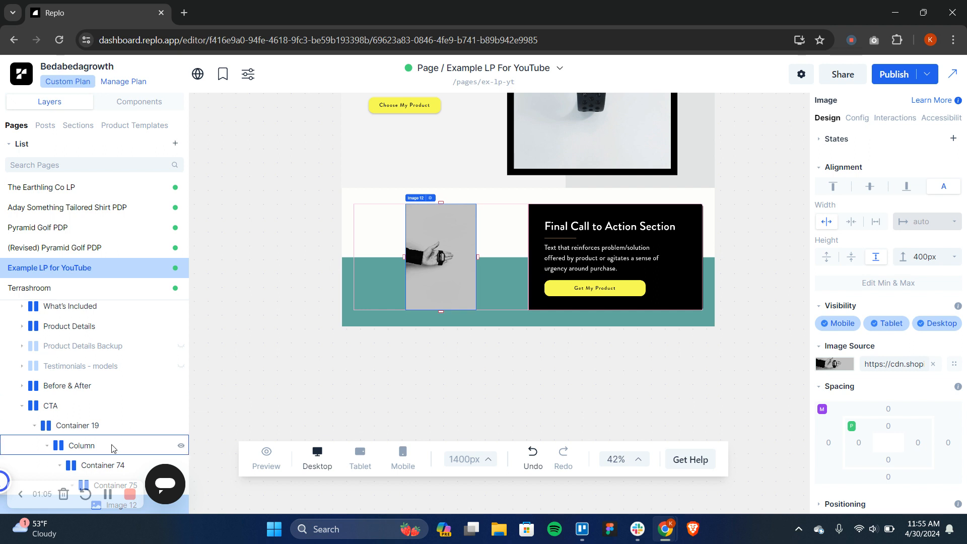
{"action": "scroll", "coordinate": [111, 445], "scroll_direction": "down", "scroll_amount": 2}
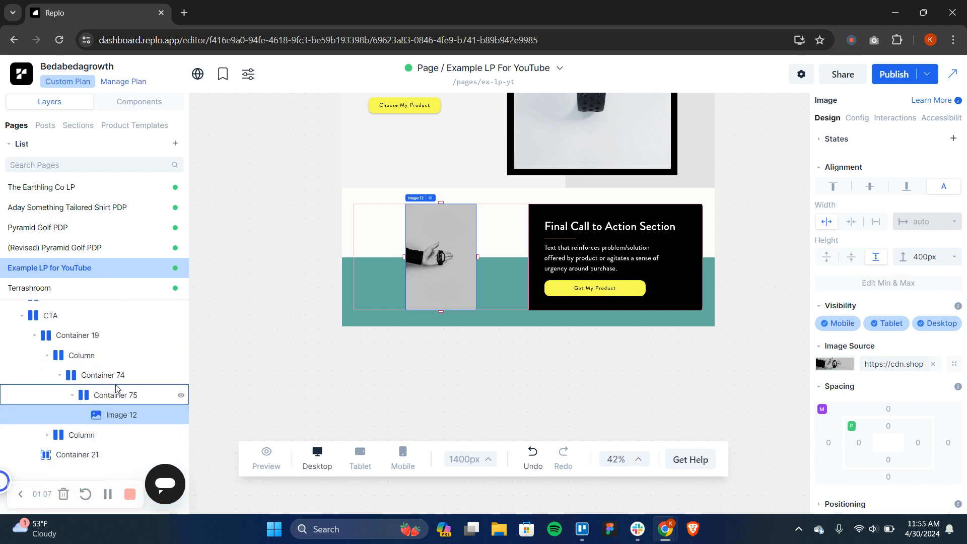
{"action": "left_click", "coordinate": [115, 381]}
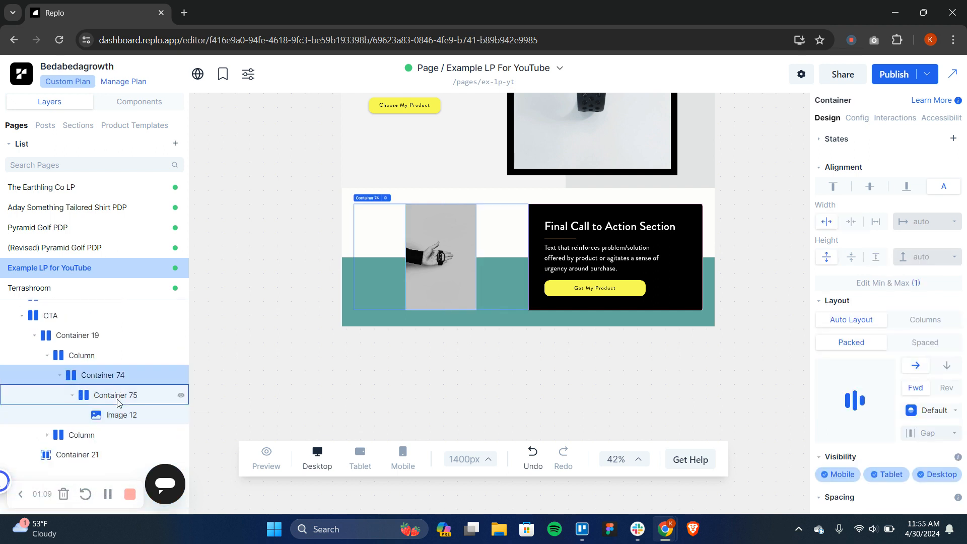
{"action": "left_click", "coordinate": [117, 402]}
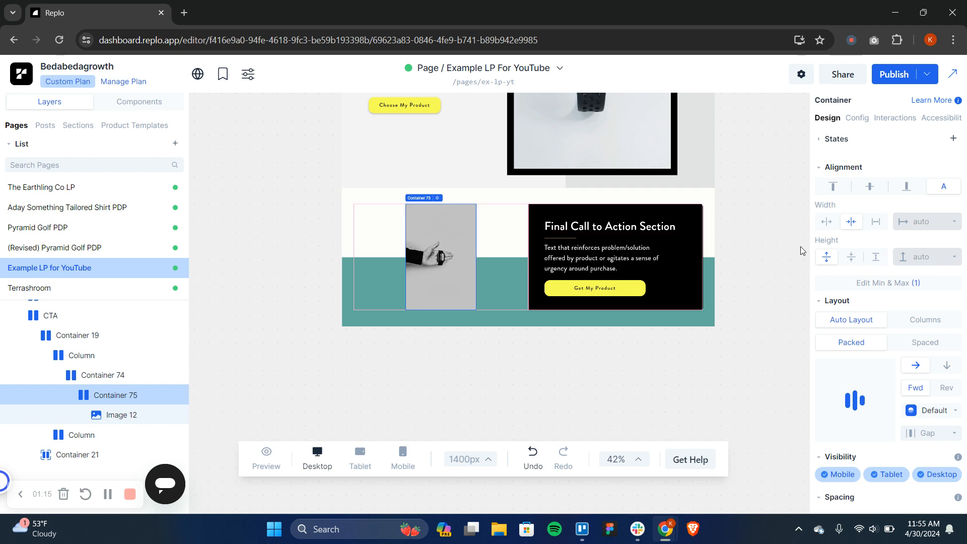
{"action": "left_click", "coordinate": [821, 223]}
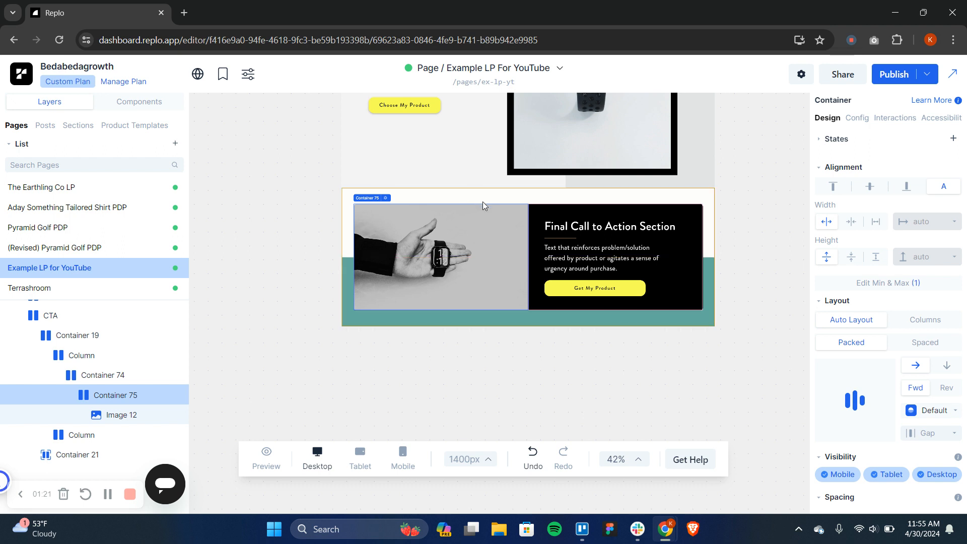
Add an image component to the hand photo's container, using the yellow "Limited Time: 30% OFF" badge from the asset library
{"action": "left_click", "coordinate": [144, 104]}
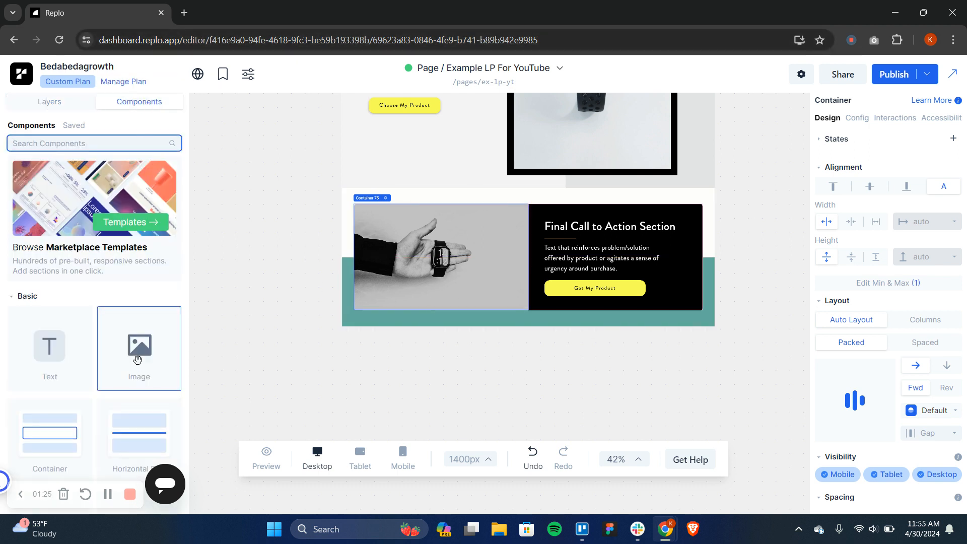
{"action": "left_click_drag", "start_coordinate": [139, 360], "coordinate": [430, 257]}
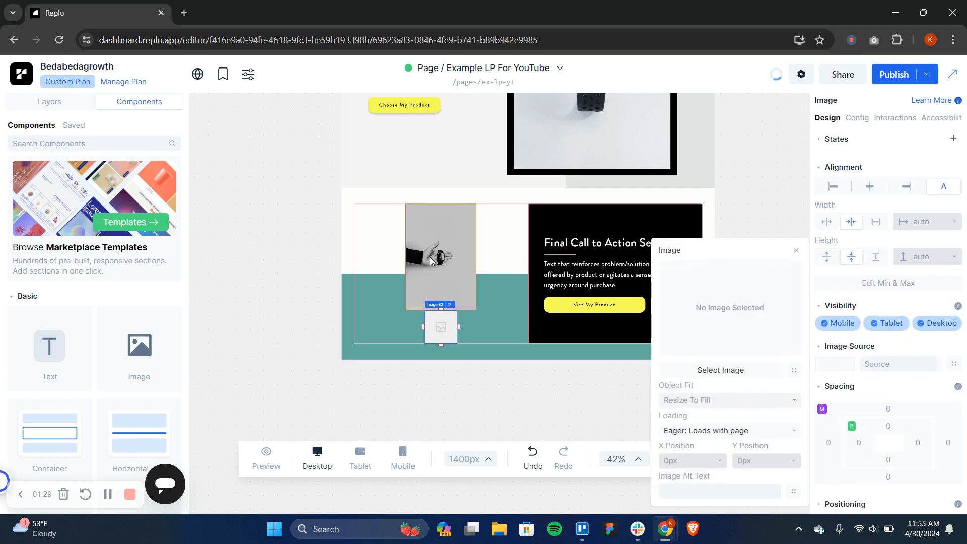
{"action": "left_click", "coordinate": [722, 331]}
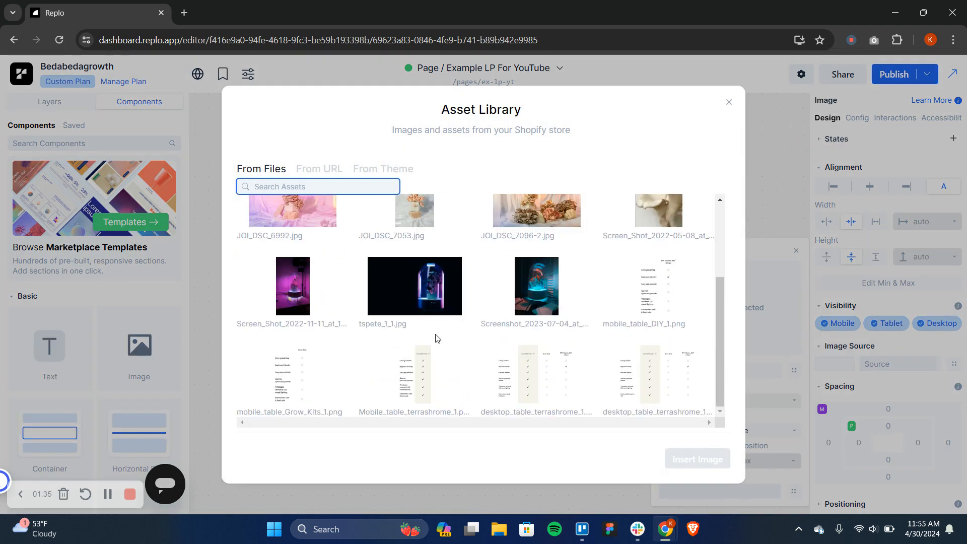
{"action": "scroll", "coordinate": [436, 339], "scroll_direction": "down", "scroll_amount": 3}
{"action": "scroll", "coordinate": [437, 339], "scroll_direction": "down", "scroll_amount": 2}
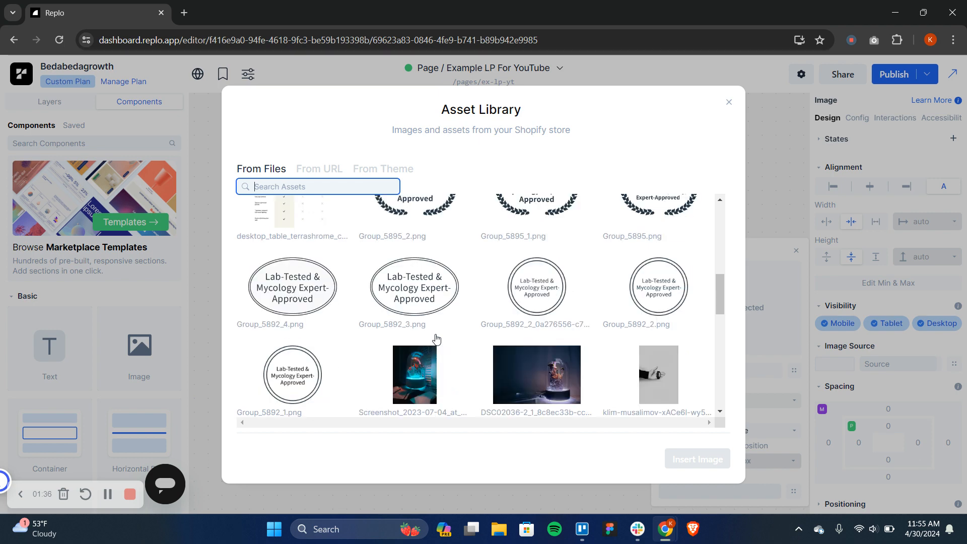
{"action": "scroll", "coordinate": [436, 339], "scroll_direction": "down", "scroll_amount": 2}
{"action": "scroll", "coordinate": [598, 282], "scroll_direction": "down", "scroll_amount": 8}
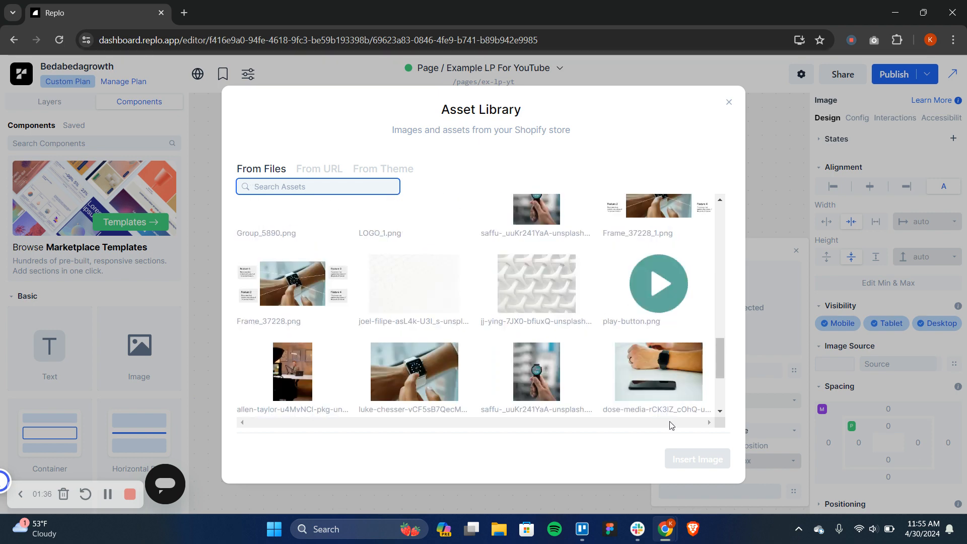
{"action": "scroll", "coordinate": [598, 282], "scroll_direction": "up", "scroll_amount": 4}
{"action": "scroll", "coordinate": [599, 284], "scroll_direction": "up", "scroll_amount": 2}
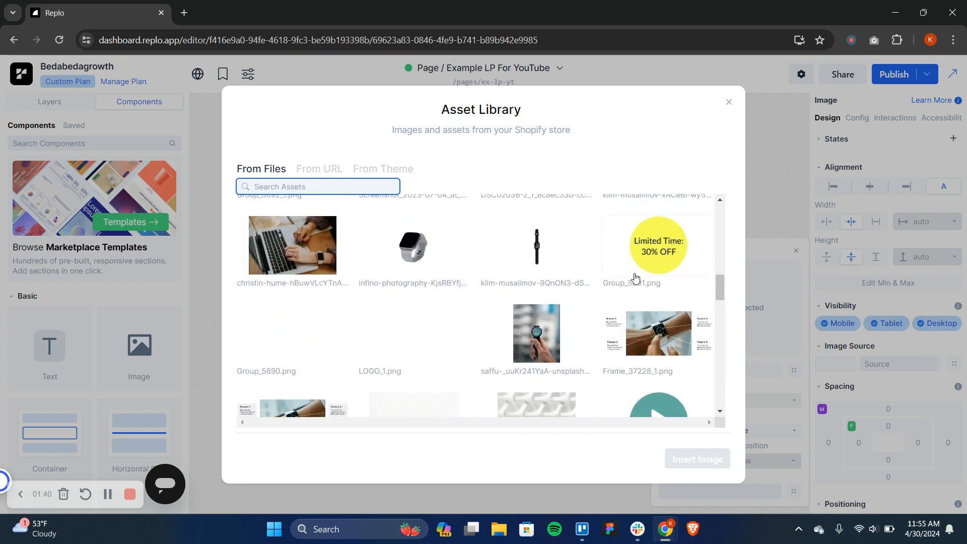
{"action": "left_click", "coordinate": [633, 276]}
{"action": "left_click", "coordinate": [692, 460]}
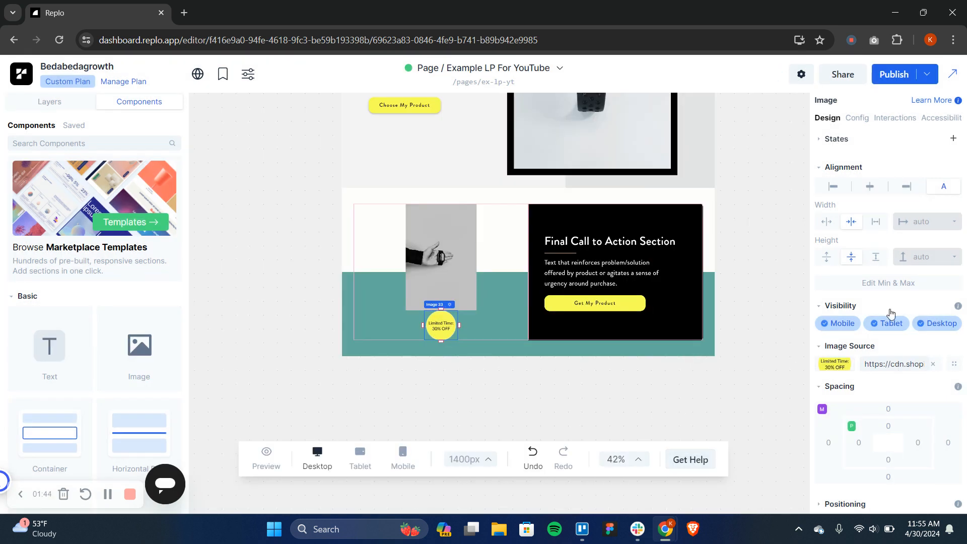
Set the "Limited Time: 30% OFF" badge's positioning to Relative to Container
{"action": "scroll", "coordinate": [890, 313], "scroll_direction": "down", "scroll_amount": 2}
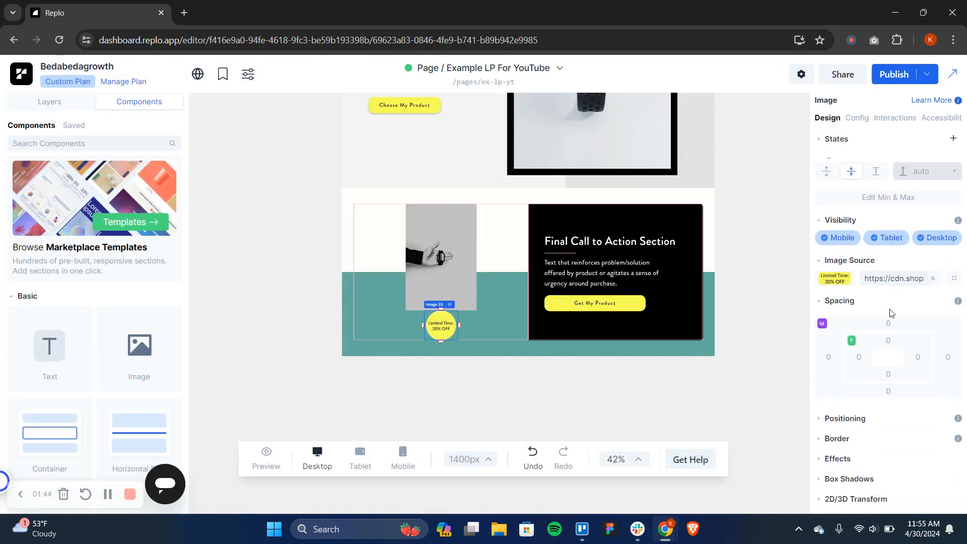
{"action": "left_click", "coordinate": [833, 418]}
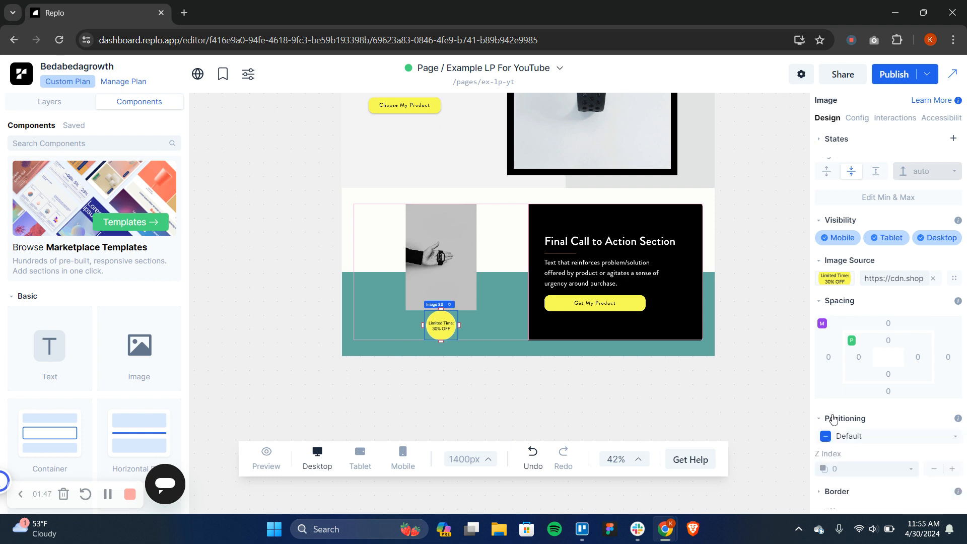
{"action": "left_click", "coordinate": [851, 434]}
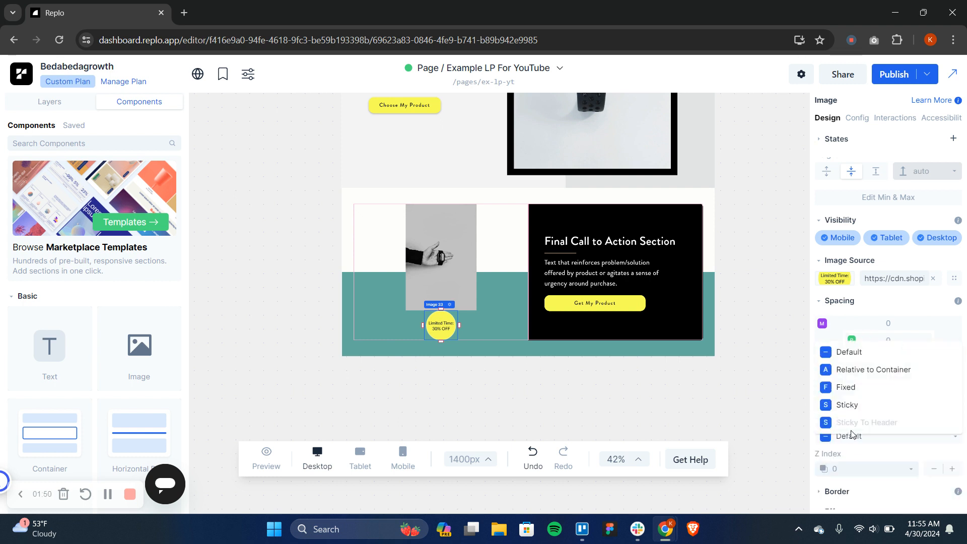
{"action": "left_click", "coordinate": [877, 377]}
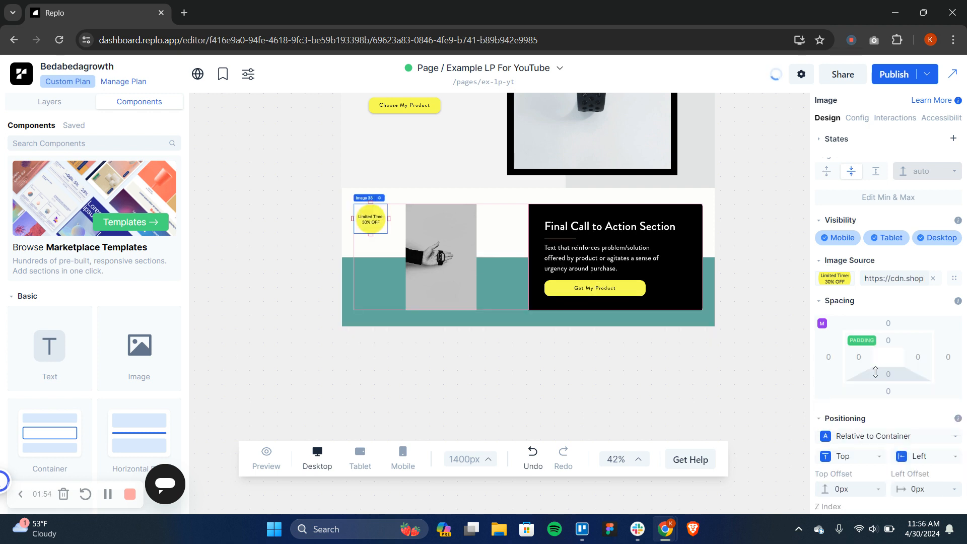
Make the hand photo fill the full width of its container
{"action": "left_click", "coordinate": [455, 289]}
{"action": "scroll", "coordinate": [882, 359], "scroll_direction": "up", "scroll_amount": 2}
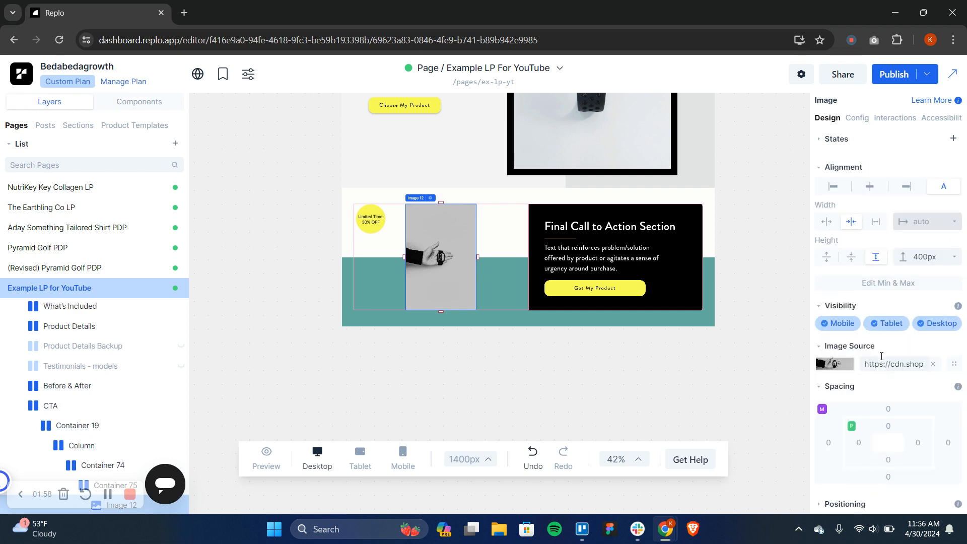
{"action": "left_click", "coordinate": [828, 224]}
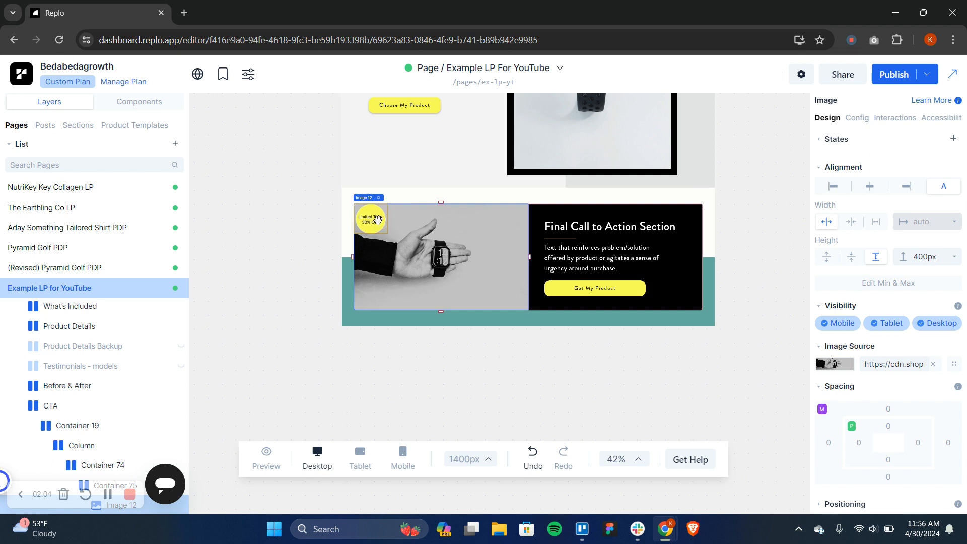
Give the "Limited Time: 30% OFF" badge a fixed width of 200 px
{"action": "left_click", "coordinate": [378, 220]}
{"action": "scroll", "coordinate": [886, 386], "scroll_direction": "down", "scroll_amount": 3}
{"action": "scroll", "coordinate": [886, 386], "scroll_direction": "up", "scroll_amount": 3}
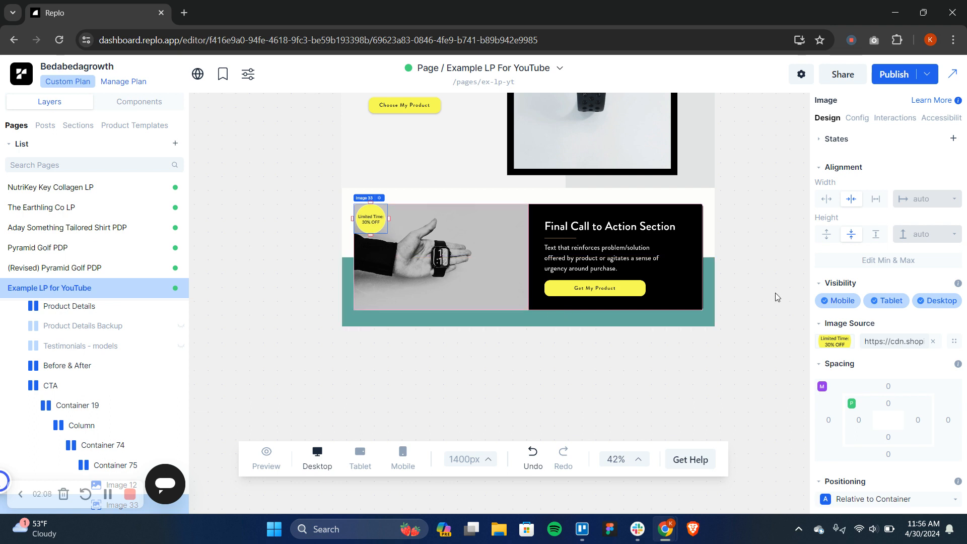
{"action": "left_click", "coordinate": [881, 198]}
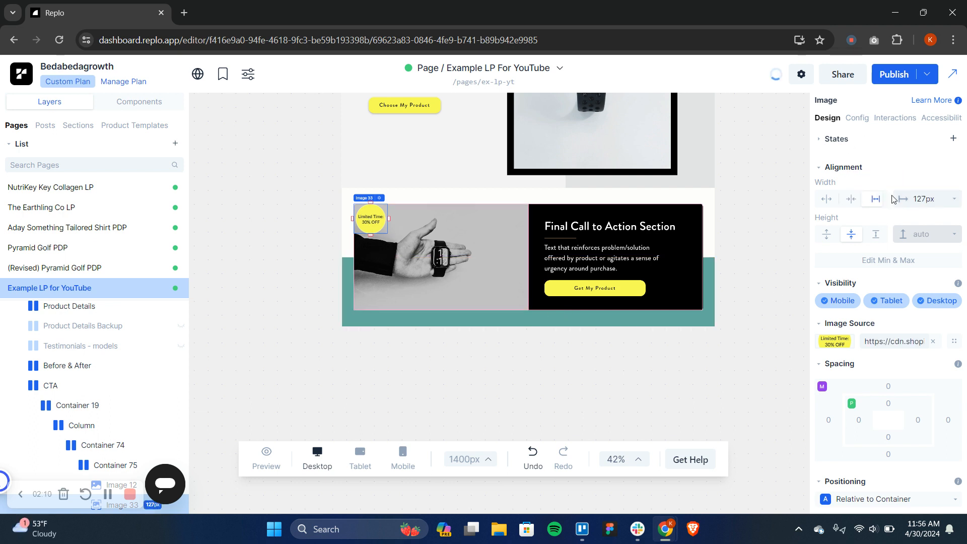
{"action": "left_click", "coordinate": [923, 198]}
{"action": "type", "text": "20"}
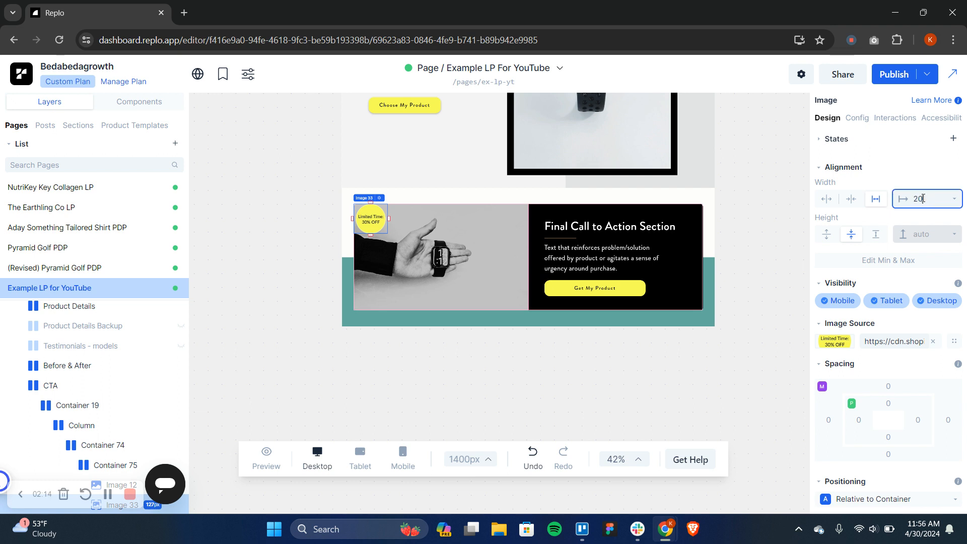
{"action": "type", "text": "0"}
{"action": "key", "text": "Return"}
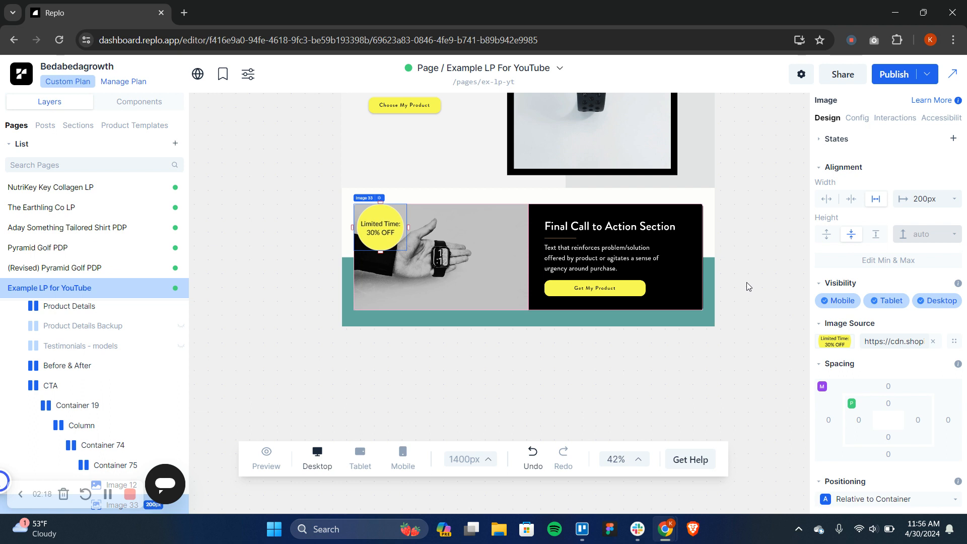
Anchor the badge to the bottom of its container, keeping the horizontal anchor at Left
{"action": "scroll", "coordinate": [906, 376], "scroll_direction": "down", "scroll_amount": 3}
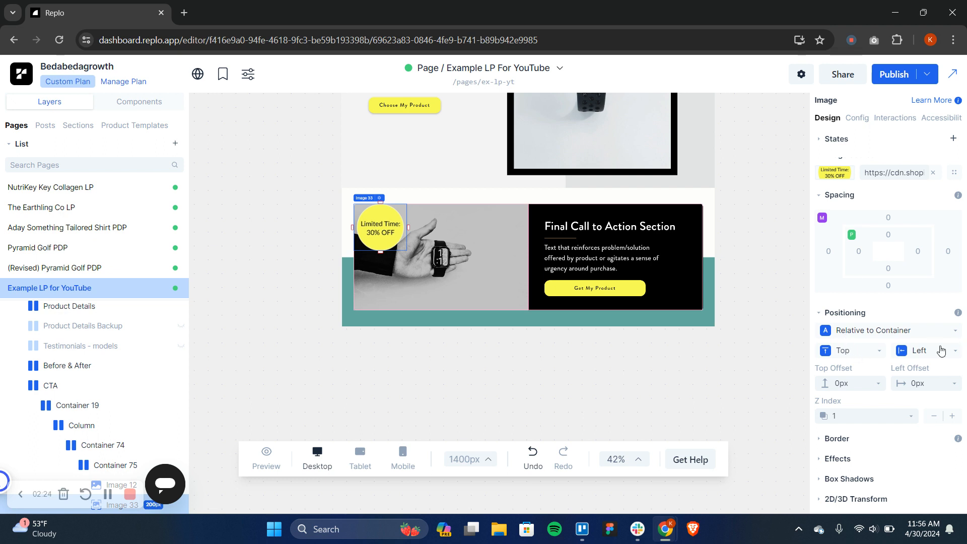
{"action": "left_click", "coordinate": [863, 353]}
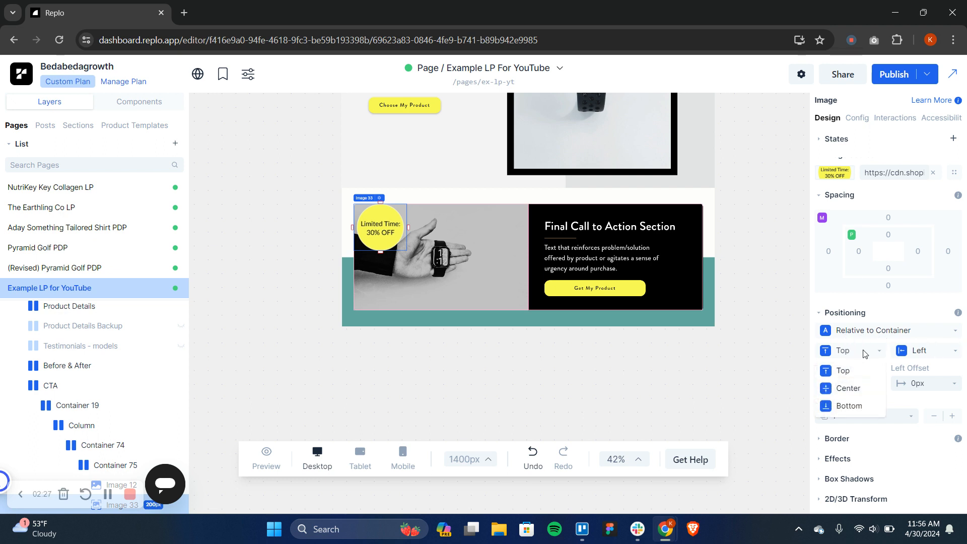
{"action": "left_click", "coordinate": [840, 406]}
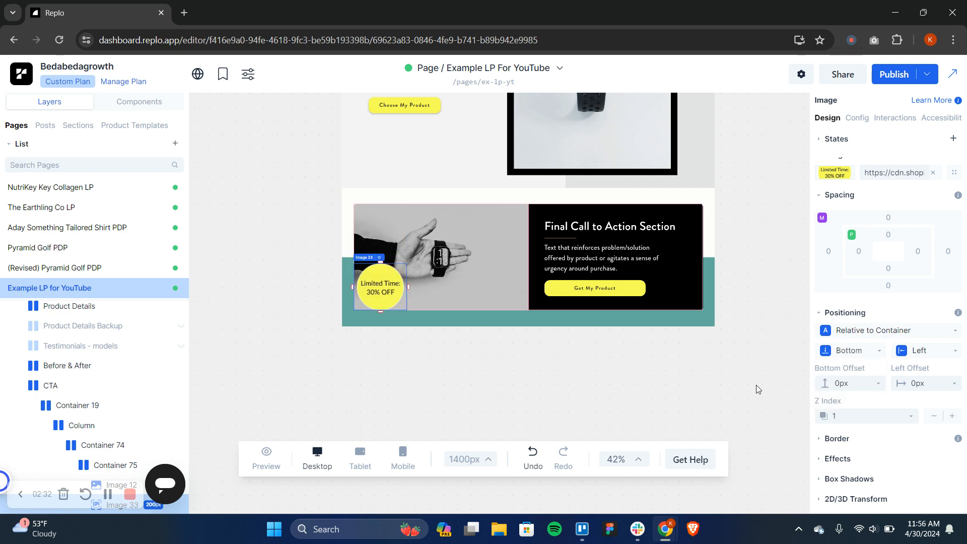
{"action": "left_click", "coordinate": [917, 354]}
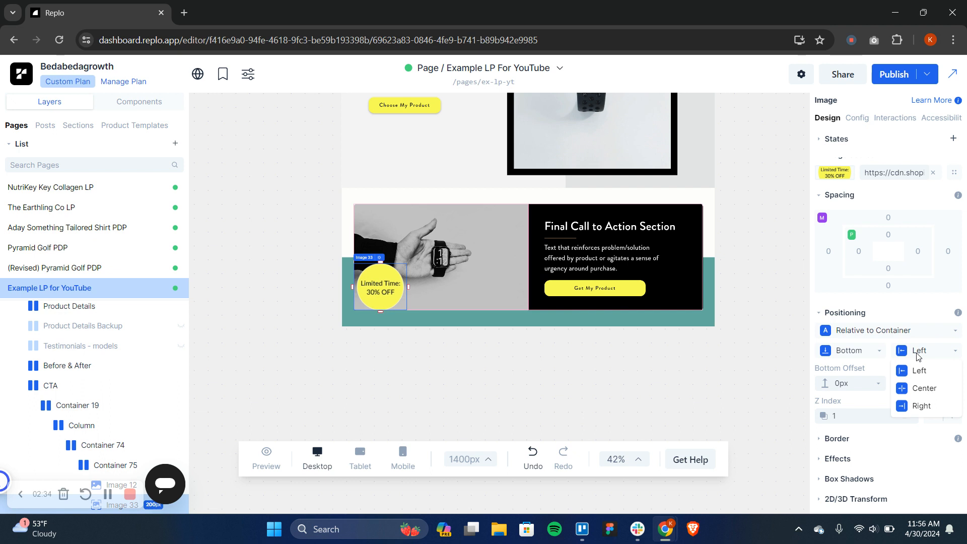
{"action": "left_click", "coordinate": [918, 356]}
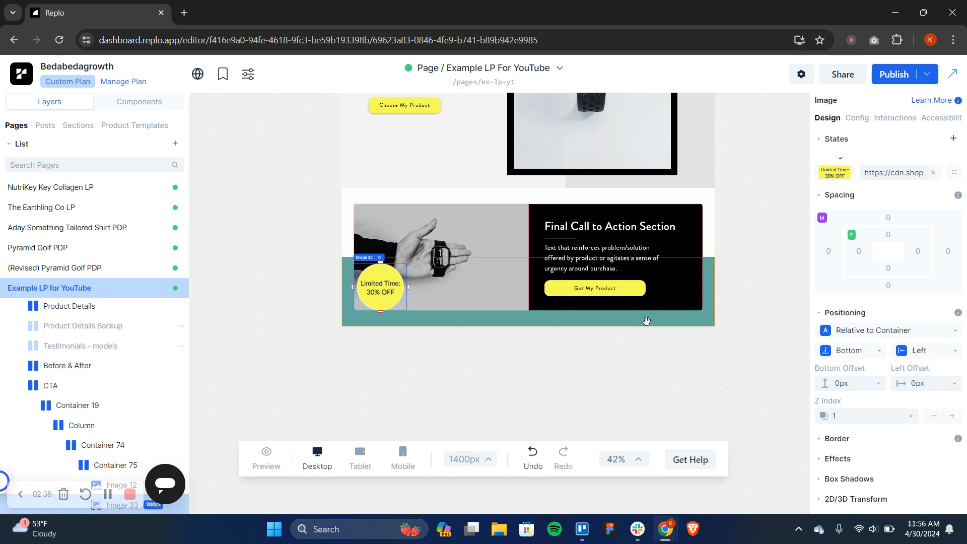
Nudge the badge's bottom offset up and down, bringing it to 6 px
{"action": "left_click", "coordinate": [855, 382]}
{"action": "right_click", "coordinate": [854, 381]}
{"action": "key", "text": "Escape"}
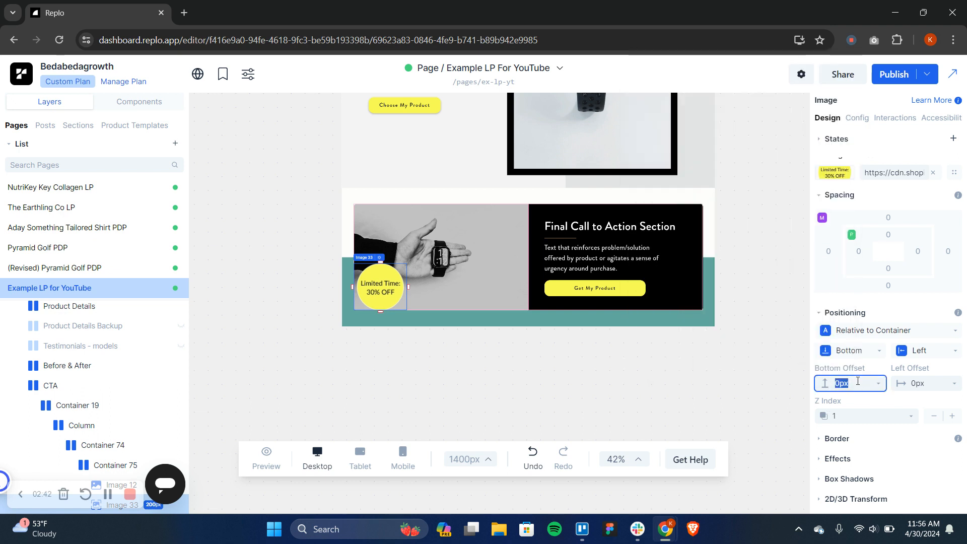
{"action": "left_click", "coordinate": [858, 382]}
{"action": "key", "text": "Up"}
{"action": "key", "text": "Up"}
{"action": "key", "text": "Up"}
{"action": "key", "text": "Up"}
{"action": "key", "text": "Up"}
{"action": "key", "text": "Up"}
{"action": "key", "text": "Up"}
{"action": "key", "text": "Up"}
{"action": "key", "text": "Up"}
{"action": "key", "text": "Up"}
{"action": "key", "text": "Up"}
{"action": "key", "text": "Up"}
{"action": "key", "text": "Up"}
{"action": "key", "text": "Up"}
{"action": "key", "text": "Up"}
{"action": "key", "text": "Up"}
{"action": "key", "text": "Up"}
{"action": "key", "text": "Up"}
{"action": "key", "text": "Up"}
{"action": "key", "text": "Up"}
{"action": "key", "text": "Down"}
{"action": "key", "text": "Down"}
{"action": "key", "text": "Down"}
{"action": "key", "text": "Down"}
{"action": "key", "text": "Down"}
{"action": "key", "text": "Down"}
{"action": "key", "text": "Down"}
{"action": "key", "text": "Down"}
{"action": "key", "text": "Down"}
{"action": "key", "text": "Down"}
{"action": "key", "text": "Down"}
{"action": "key", "text": "Down"}
{"action": "key", "text": "Down"}
{"action": "key", "text": "Down"}
{"action": "key", "text": "Down"}
{"action": "key", "text": "Down"}
{"action": "key", "text": "Down"}
{"action": "key", "text": "Down"}
{"action": "key", "text": "Down"}
{"action": "key", "text": "Down"}
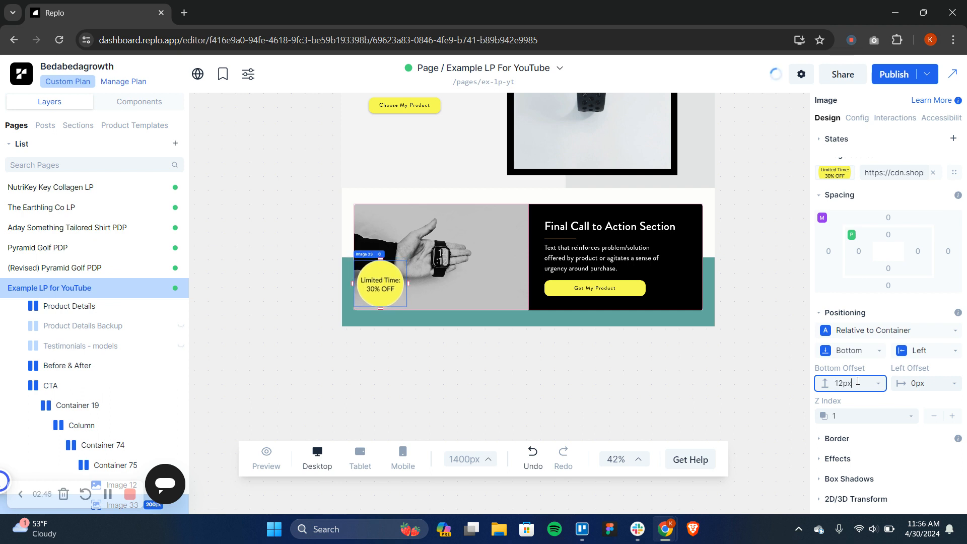
{"action": "key", "text": "Up"}
{"action": "key", "text": "Up"}
{"action": "key", "text": "Up"}
{"action": "key", "text": "Up"}
{"action": "key", "text": "Up"}
{"action": "key", "text": "Up"}
{"action": "key", "text": "Up"}
{"action": "key", "text": "Up"}
{"action": "key", "text": "Up"}
{"action": "key", "text": "Up"}
{"action": "key", "text": "Up"}
{"action": "key", "text": "Up"}
{"action": "key", "text": "Up"}
{"action": "key", "text": "Up"}
{"action": "key", "text": "Up"}
{"action": "key", "text": "Up"}
{"action": "key", "text": "Up"}
{"action": "key", "text": "Up"}
{"action": "key", "text": "Up"}
{"action": "key", "text": "Up"}
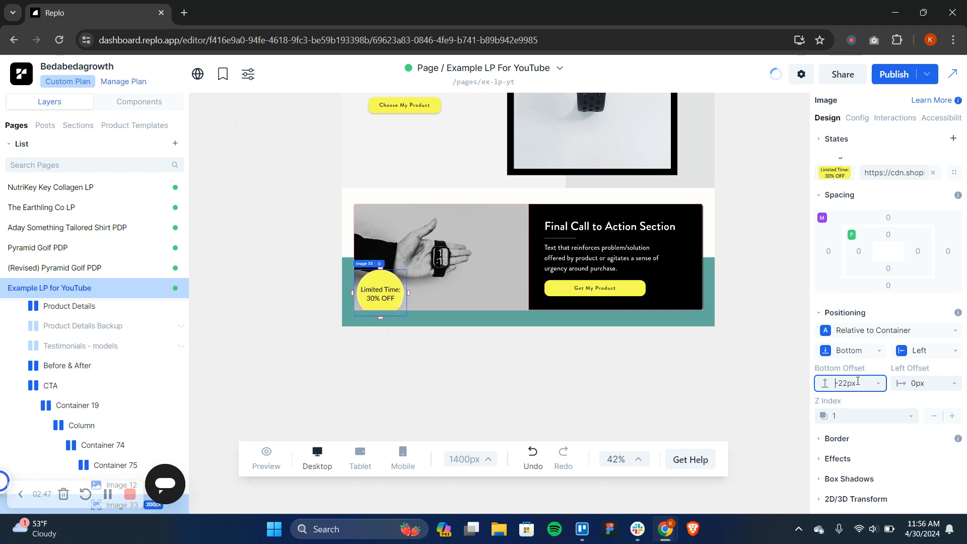
Try out positive and negative left offsets on the badge by nudging the value in single-pixel increments
{"action": "double_click", "coordinate": [914, 384]}
{"action": "key", "text": "Up"}
{"action": "key", "text": "Up"}
{"action": "key", "text": "Up"}
{"action": "key", "text": "Up"}
{"action": "key", "text": "Up"}
{"action": "key", "text": "Up"}
{"action": "key", "text": "Up"}
{"action": "key", "text": "Up"}
{"action": "key", "text": "Up"}
{"action": "key", "text": "Up"}
{"action": "key", "text": "Up"}
{"action": "key", "text": "Up"}
{"action": "key", "text": "Up"}
{"action": "key", "text": "Up"}
{"action": "key", "text": "Up"}
{"action": "key", "text": "Up"}
{"action": "key", "text": "Up"}
{"action": "key", "text": "Up"}
{"action": "key", "text": "Up"}
{"action": "key", "text": "Up"}
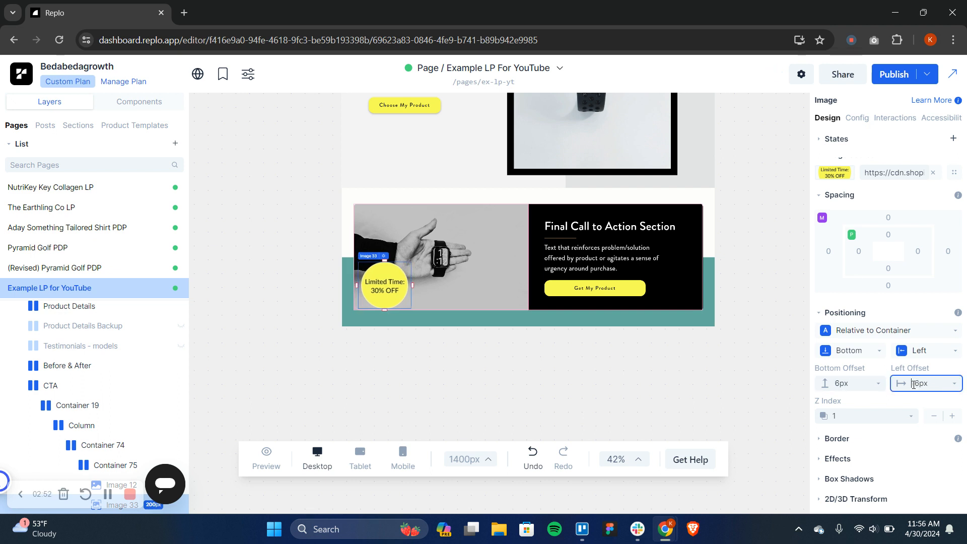
{"action": "key", "text": "Down"}
{"action": "key", "text": "Down"}
{"action": "key", "text": "Down"}
{"action": "key", "text": "Down"}
{"action": "key", "text": "Down"}
{"action": "key", "text": "Down"}
{"action": "key", "text": "Down"}
{"action": "key", "text": "Down"}
{"action": "key", "text": "Down"}
{"action": "key", "text": "Down"}
{"action": "key", "text": "Down"}
{"action": "key", "text": "Down"}
{"action": "key", "text": "Down"}
{"action": "key", "text": "Down"}
{"action": "key", "text": "Down"}
{"action": "key", "text": "Down"}
{"action": "key", "text": "Down"}
{"action": "key", "text": "Down"}
{"action": "key", "text": "Down"}
{"action": "key", "text": "Down"}
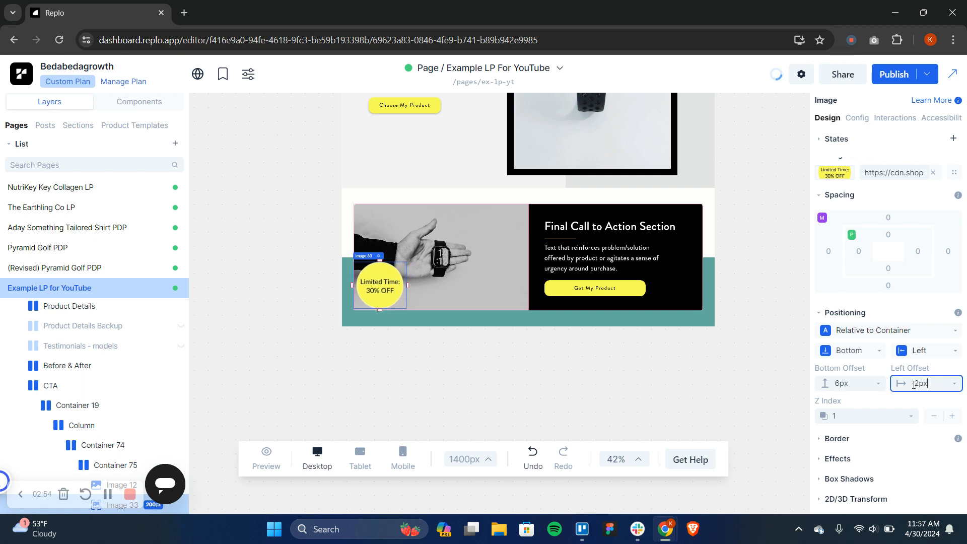
{"action": "key", "text": "Down"}
{"action": "key", "text": "Down"}
{"action": "key", "text": "Down"}
Clear the badge's left offset and reset its horizontal anchor by switching it to Center and back to Left
{"action": "double_click", "coordinate": [920, 383]}
{"action": "key", "text": "BackSpace"}
{"action": "key", "text": "BackSpace"}
{"action": "key", "text": "Return"}
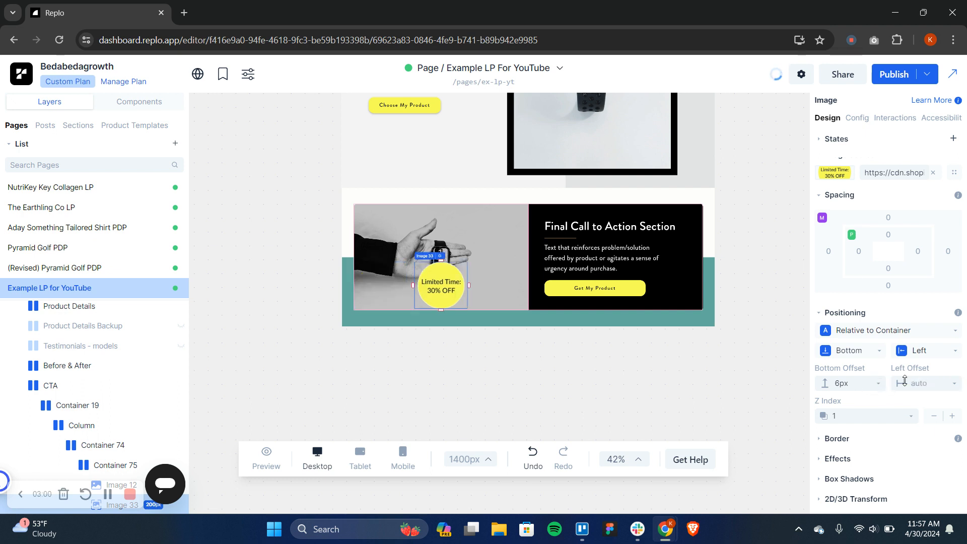
{"action": "left_click", "coordinate": [924, 355]}
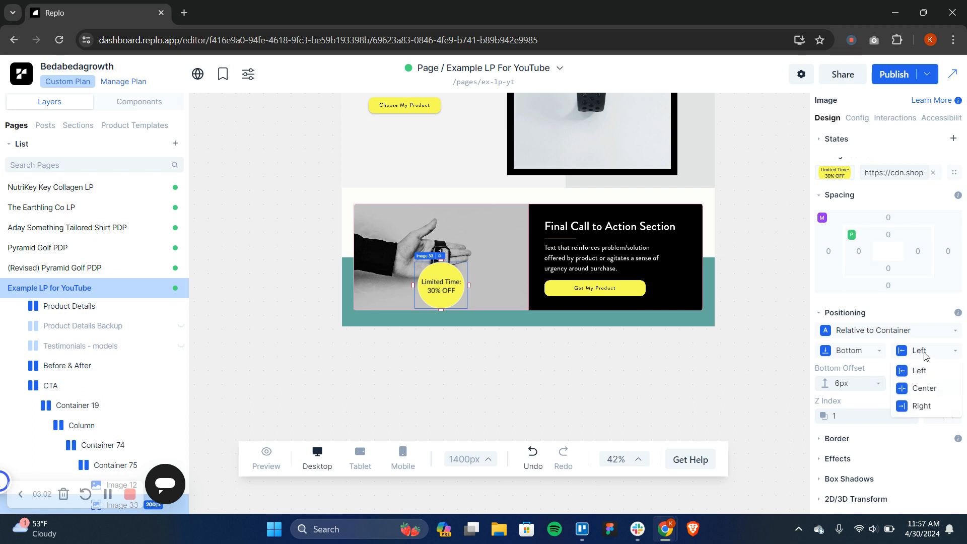
{"action": "left_click", "coordinate": [924, 392]}
{"action": "left_click", "coordinate": [939, 352]}
{"action": "left_click", "coordinate": [932, 372]}
Set both the bottom offset and the left offset of the badge to 2%
{"action": "left_click", "coordinate": [857, 383]}
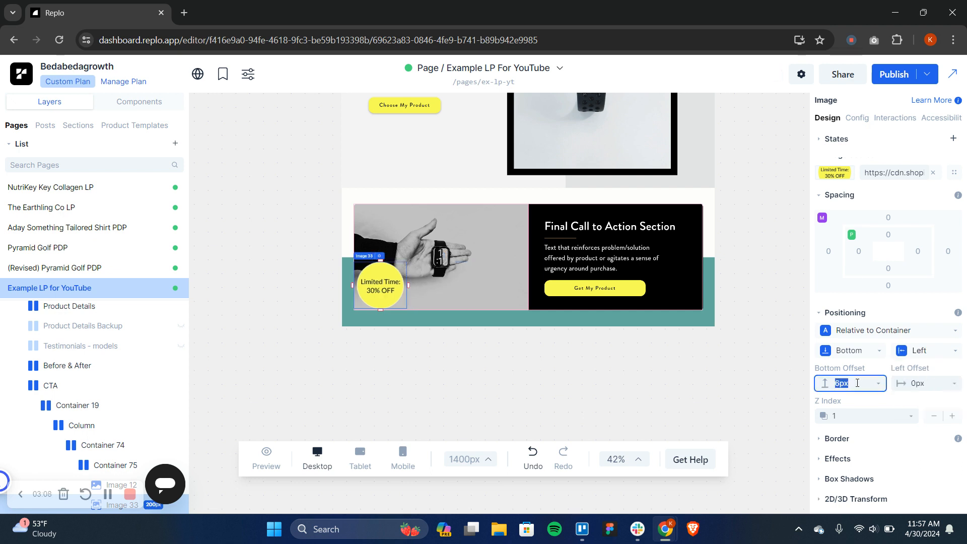
{"action": "type", "text": "2"}
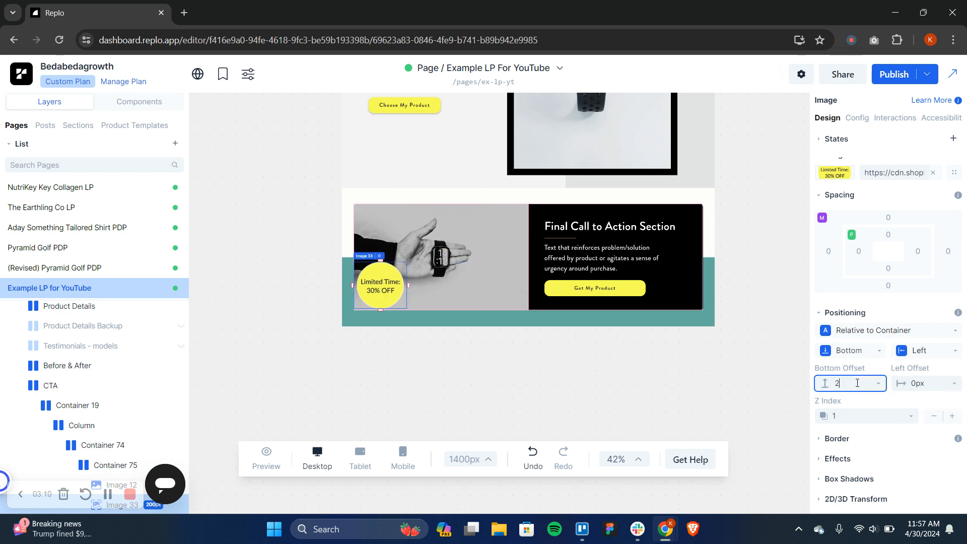
{"action": "type", "text": "%"}
{"action": "key", "text": "Return"}
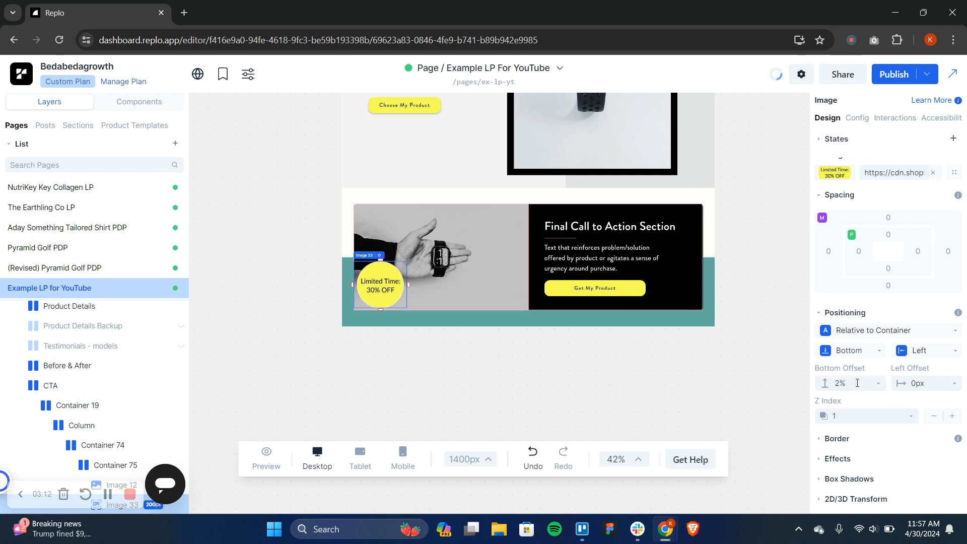
{"action": "left_click", "coordinate": [936, 379]}
{"action": "type", "text": "2%"}
{"action": "key", "text": "Return"}
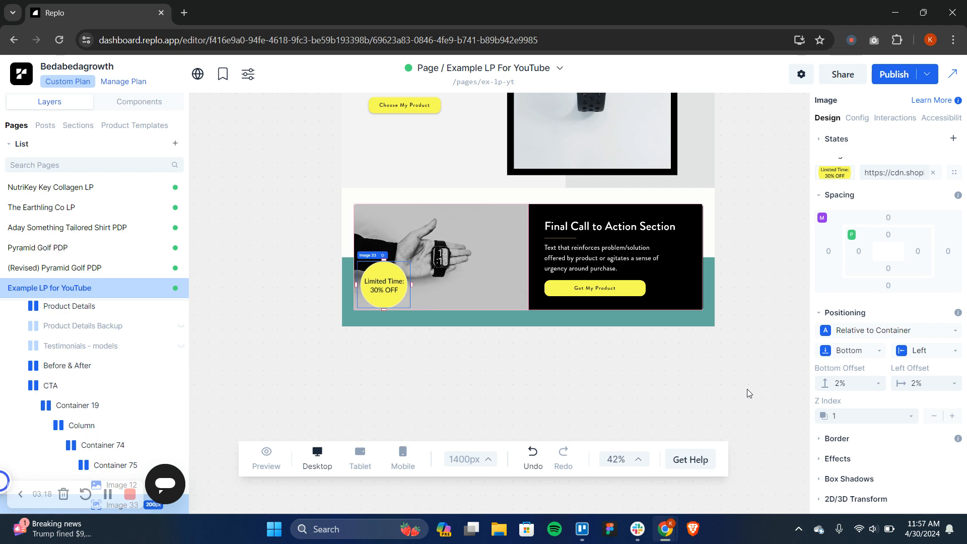
Try widening the preview canvas to 1452 px, and set its dimensions to the Macbook Pro 13" preset
{"action": "left_click", "coordinate": [748, 391]}
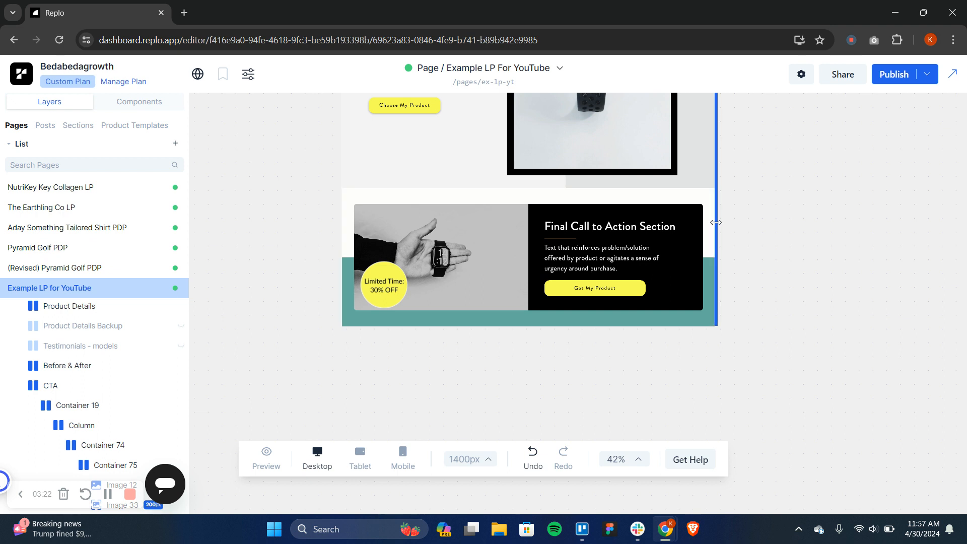
{"action": "left_click_drag", "start_coordinate": [724, 223], "coordinate": [724, 252]}
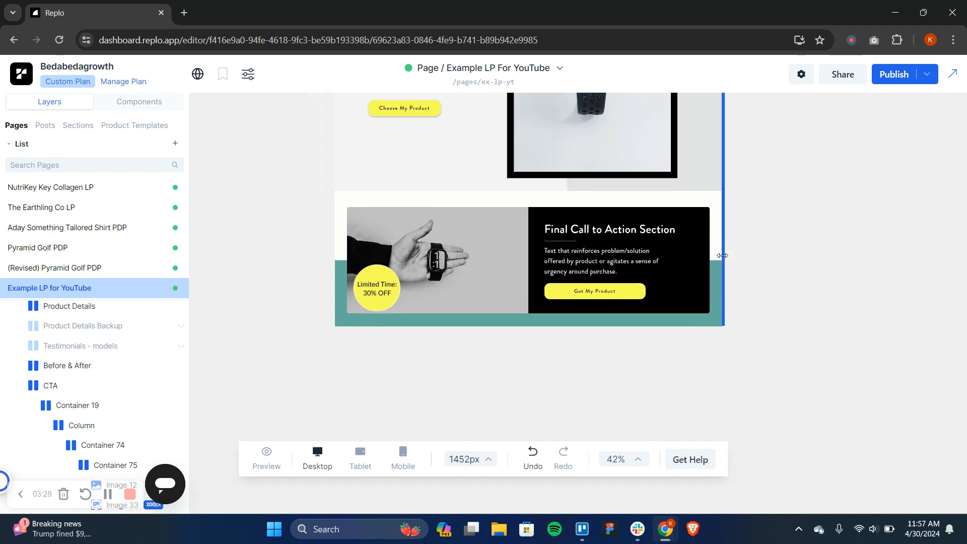
{"action": "left_click", "coordinate": [489, 460]}
{"action": "left_click", "coordinate": [506, 431]}
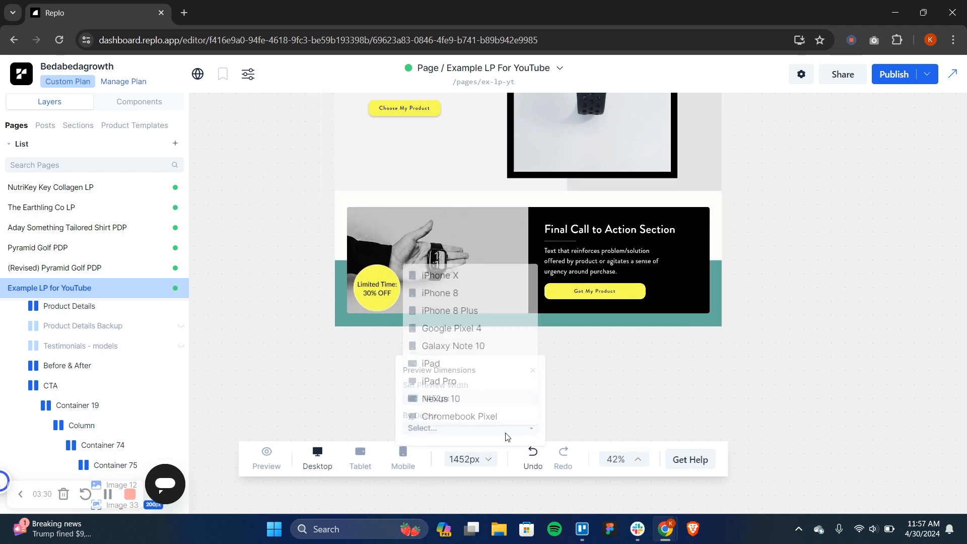
{"action": "scroll", "coordinate": [506, 432], "scroll_direction": "down", "scroll_amount": 1}
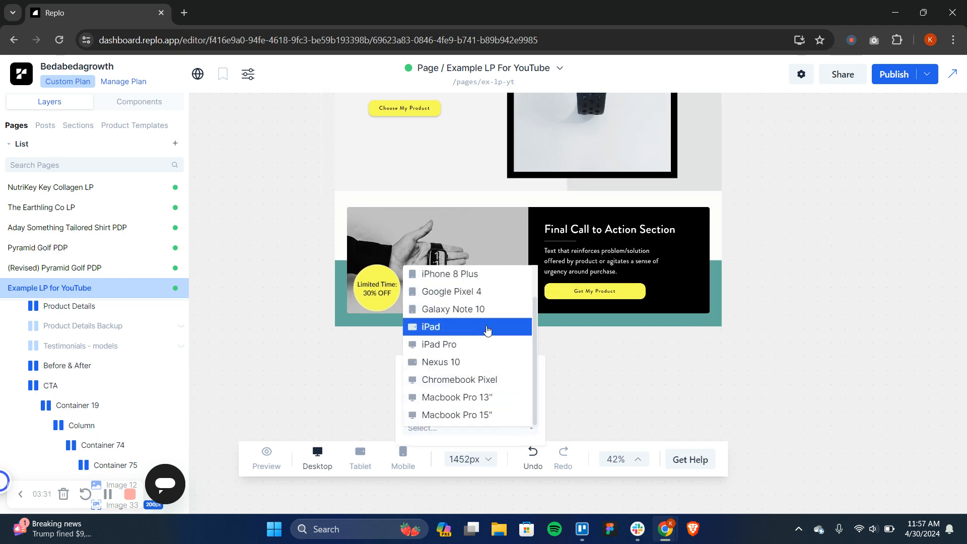
{"action": "left_click", "coordinate": [459, 398]}
{"action": "left_click", "coordinate": [590, 398]}
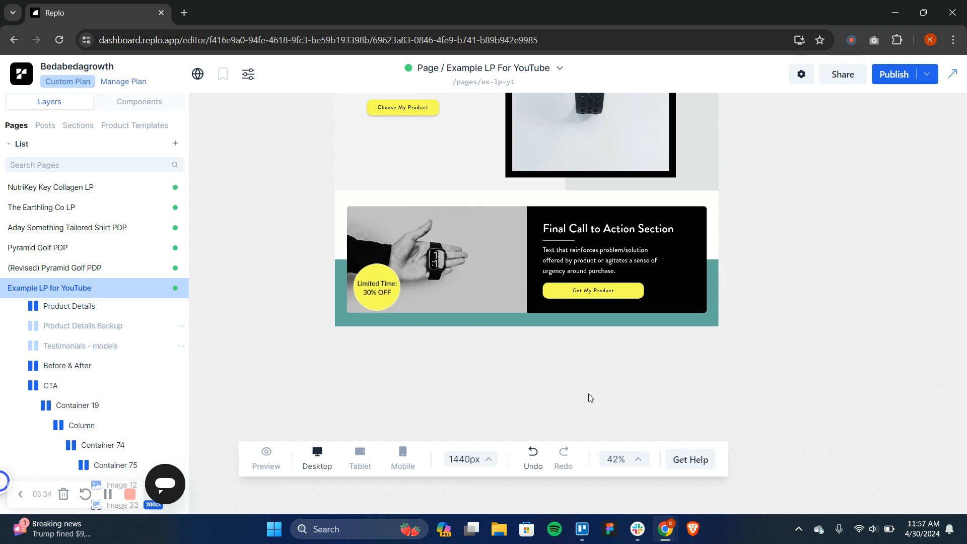
Duplicate the "Limited Time: 30% OFF" badge and anchor the copy to the top of the container
{"action": "scroll", "coordinate": [590, 398], "scroll_direction": "up", "scroll_amount": 1}
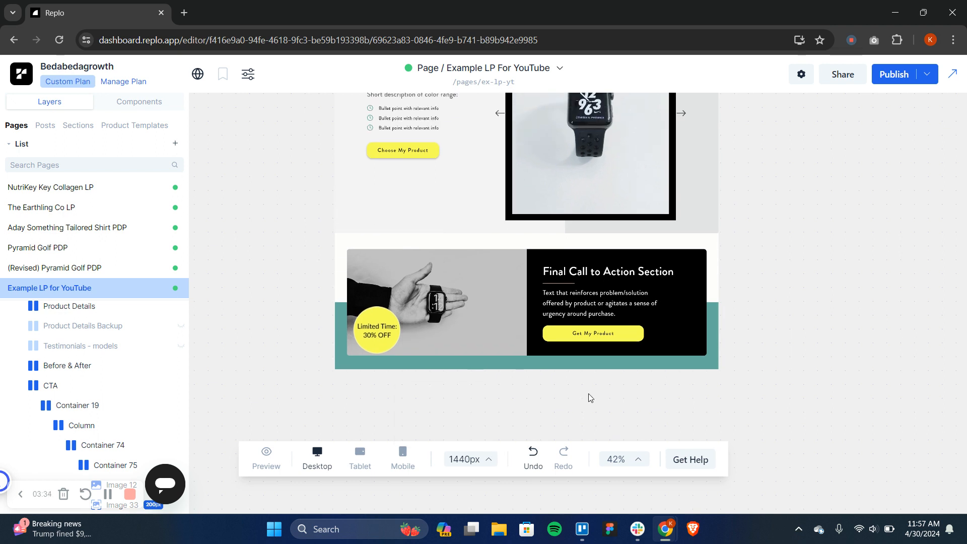
{"action": "left_click", "coordinate": [387, 336]}
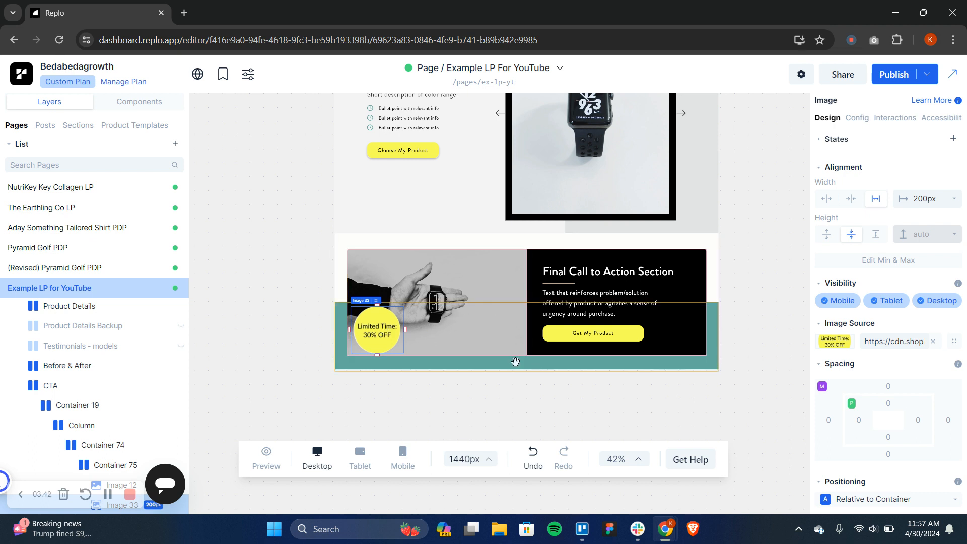
{"action": "right_click", "coordinate": [369, 325]}
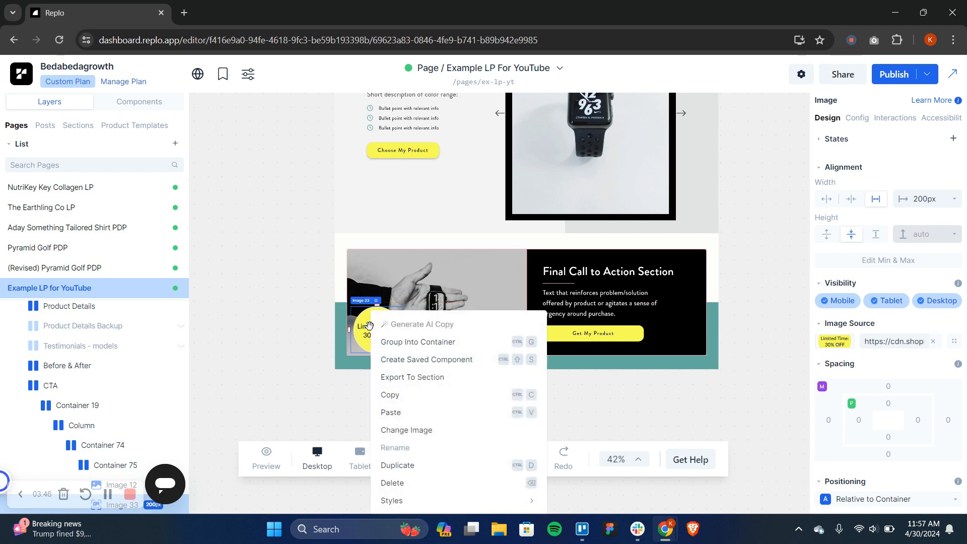
{"action": "left_click", "coordinate": [412, 466]}
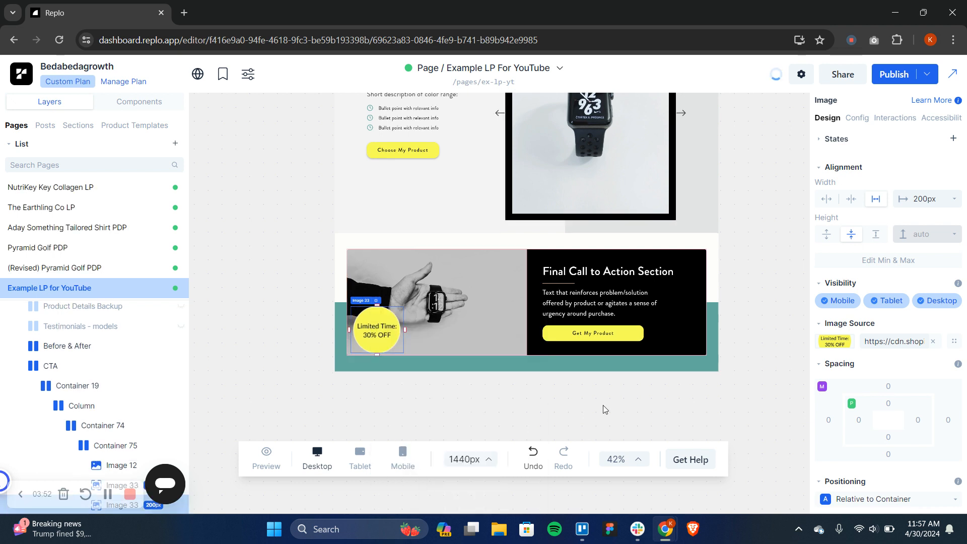
{"action": "scroll", "coordinate": [830, 491], "scroll_direction": "down", "scroll_amount": 1}
{"action": "scroll", "coordinate": [830, 491], "scroll_direction": "down", "scroll_amount": 4}
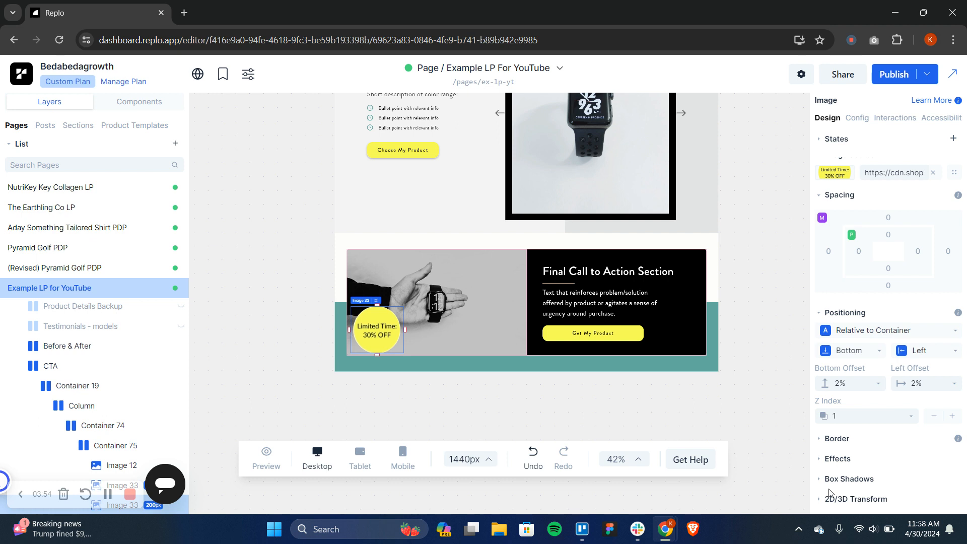
{"action": "left_click", "coordinate": [877, 351]}
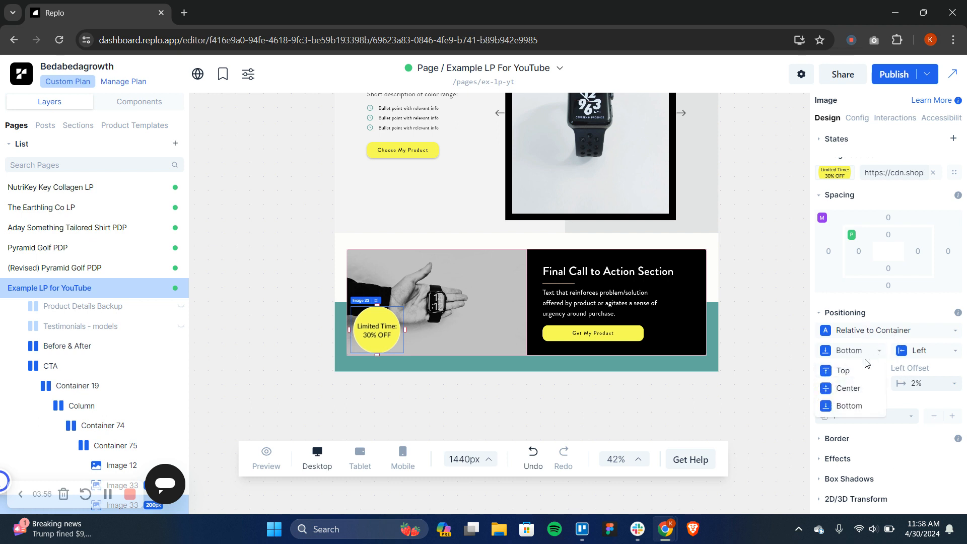
{"action": "left_click", "coordinate": [856, 372]}
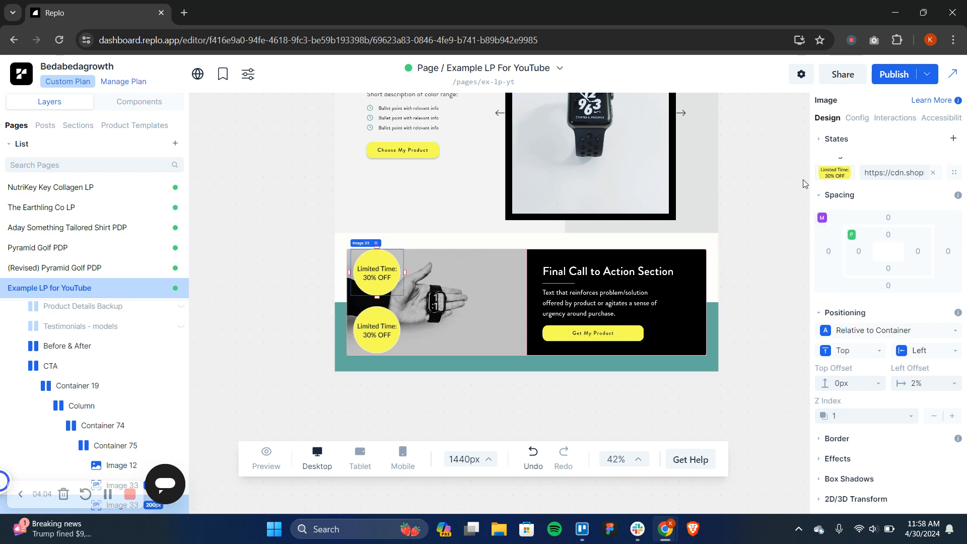
Replace the duplicate badge's image with the upright black watch picture (klim-musalimov-9QnON3-dS…) from the store's asset files
{"action": "left_click", "coordinate": [820, 175]}
{"action": "left_click", "coordinate": [736, 144]}
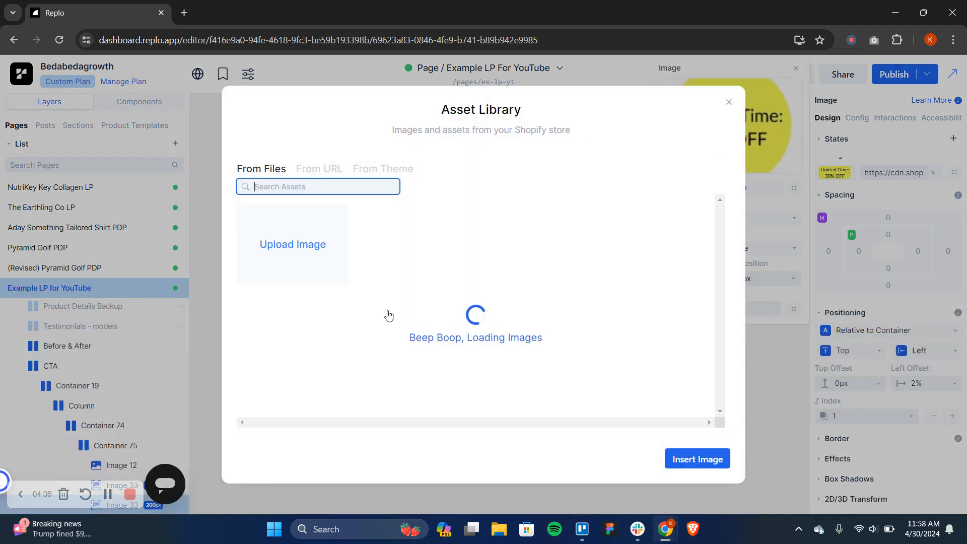
{"action": "scroll", "coordinate": [451, 316], "scroll_direction": "down", "scroll_amount": 3}
{"action": "scroll", "coordinate": [450, 316], "scroll_direction": "down", "scroll_amount": 5}
{"action": "scroll", "coordinate": [451, 316], "scroll_direction": "down", "scroll_amount": 2}
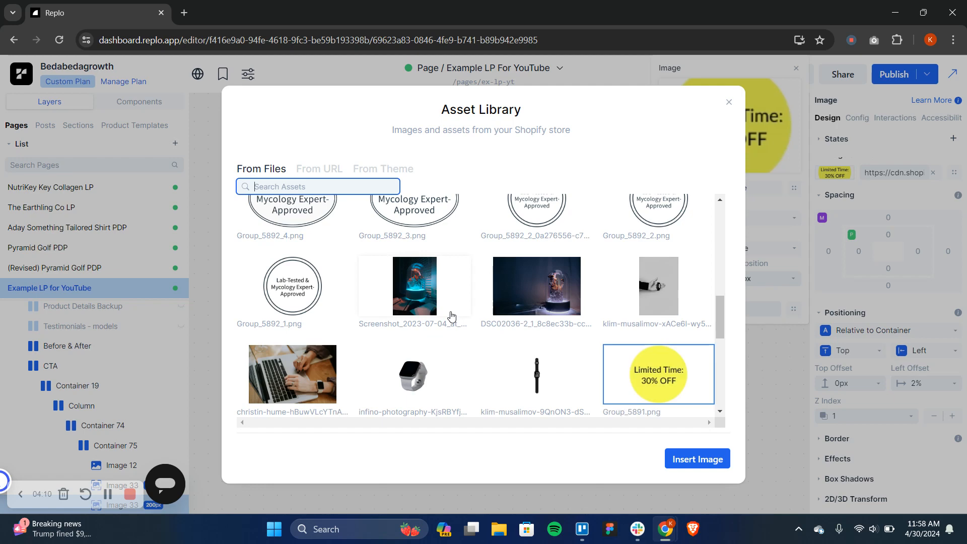
{"action": "left_click", "coordinate": [532, 385]}
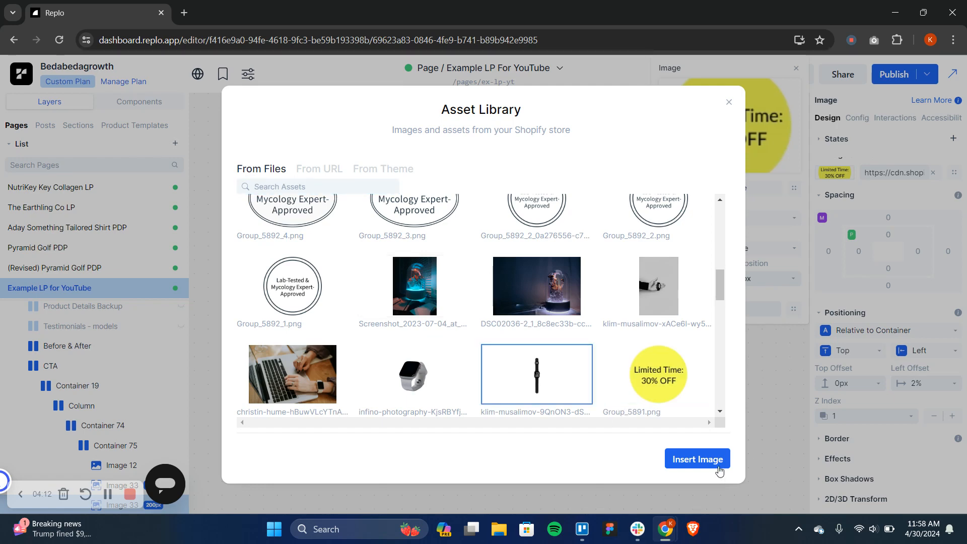
{"action": "left_click", "coordinate": [697, 459]}
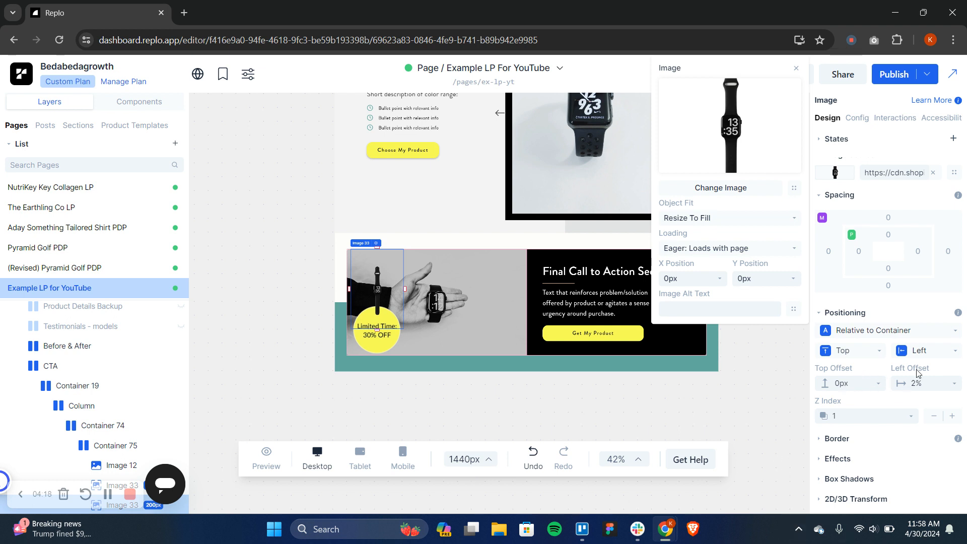
Anchor the watch image to the right of its container horizontally and to the center vertically
{"action": "left_click", "coordinate": [929, 355]}
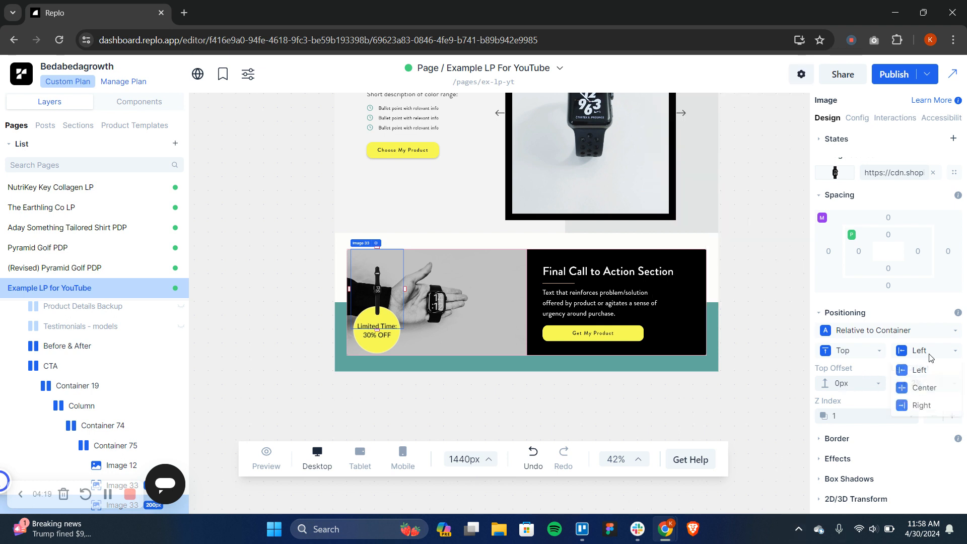
{"action": "left_click", "coordinate": [921, 408]}
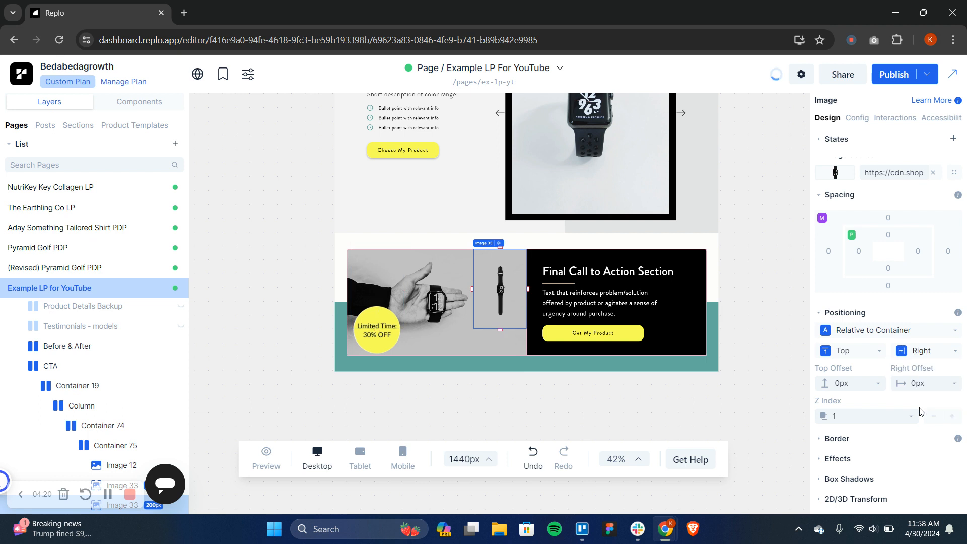
{"action": "left_click", "coordinate": [859, 350]}
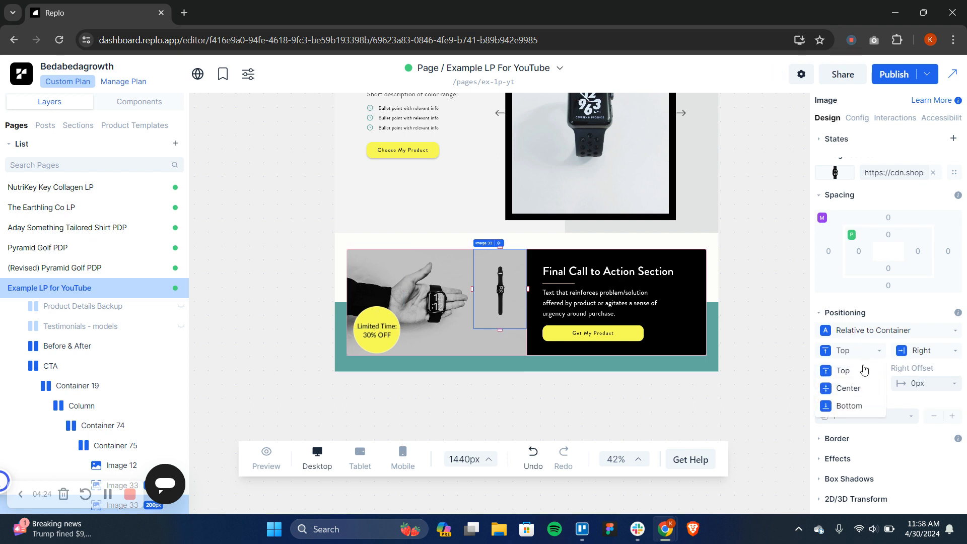
{"action": "left_click", "coordinate": [858, 388]}
Try a fixed width of 250 px and then 300 px on the watch image
{"action": "scroll", "coordinate": [887, 302], "scroll_direction": "up", "scroll_amount": 3}
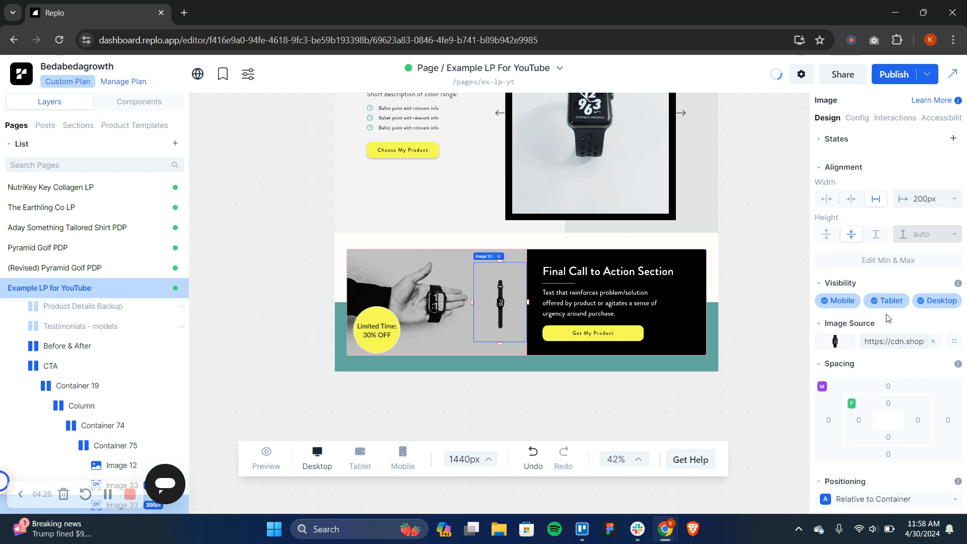
{"action": "left_click", "coordinate": [928, 201]}
{"action": "type", "text": "250"}
{"action": "key", "text": "Return"}
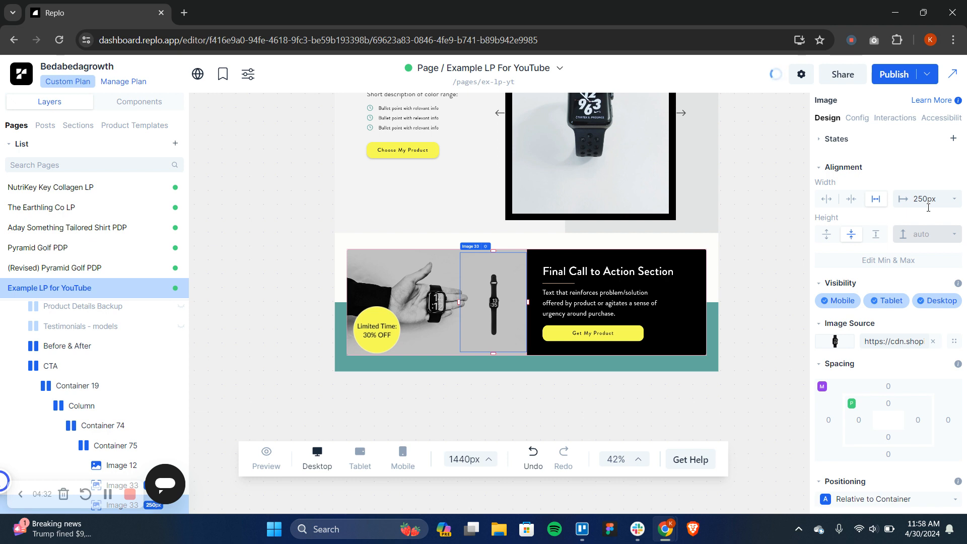
{"action": "left_click", "coordinate": [929, 207]}
{"action": "type", "text": "300"}
{"action": "key", "text": "Return"}
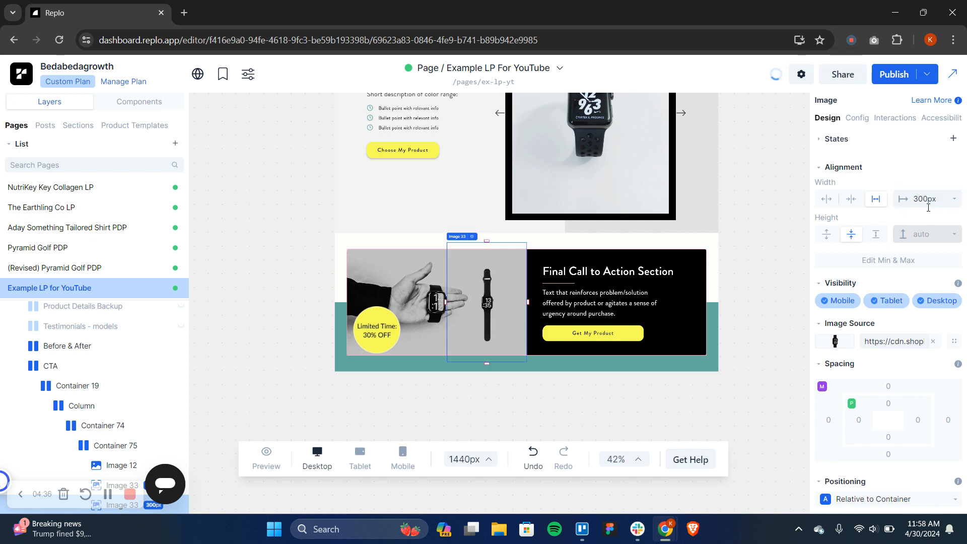
Set the watch image's fixed width to 391 px in the final call-to-action section
{"action": "left_click", "coordinate": [931, 206]}
{"action": "key", "text": "Up"}
{"action": "key", "text": "Up"}
{"action": "key", "text": "Up"}
{"action": "key", "text": "Up"}
{"action": "key", "text": "Up"}
{"action": "key", "text": "Up"}
{"action": "key", "text": "Up"}
{"action": "key", "text": "Up"}
{"action": "key", "text": "Up"}
{"action": "key", "text": "Up"}
{"action": "key", "text": "Up"}
{"action": "key", "text": "Up"}
{"action": "key", "text": "Up"}
{"action": "key", "text": "Up"}
{"action": "key", "text": "Up"}
{"action": "key", "text": "Up"}
{"action": "key", "text": "Up"}
{"action": "key", "text": "Up"}
{"action": "key", "text": "Up"}
{"action": "key", "text": "Up"}
{"action": "key", "text": "Up"}
{"action": "key", "text": "Up"}
{"action": "key", "text": "Up"}
{"action": "key", "text": "Up"}
{"action": "key", "text": "Up"}
{"action": "key", "text": "Up"}
{"action": "key", "text": "Up"}
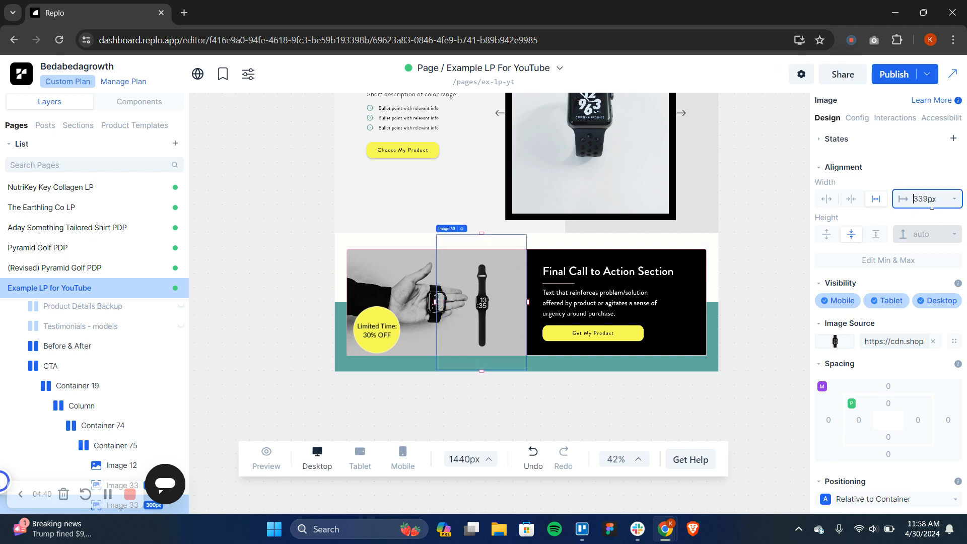
{"action": "key", "text": "Up"}
{"action": "key", "text": "Up"}
{"action": "key", "text": "Up"}
{"action": "key", "text": "Up"}
{"action": "key", "text": "Up"}
{"action": "key", "text": "Up"}
{"action": "key", "text": "Up"}
{"action": "key", "text": "Up"}
{"action": "key", "text": "Up"}
{"action": "key", "text": "Up"}
{"action": "key", "text": "Up"}
{"action": "key", "text": "Up"}
{"action": "key", "text": "Up"}
{"action": "key", "text": "Up"}
{"action": "key", "text": "Up"}
{"action": "key", "text": "Up"}
{"action": "key", "text": "Up"}
{"action": "key", "text": "Up"}
{"action": "key", "text": "Up"}
{"action": "key", "text": "Up"}
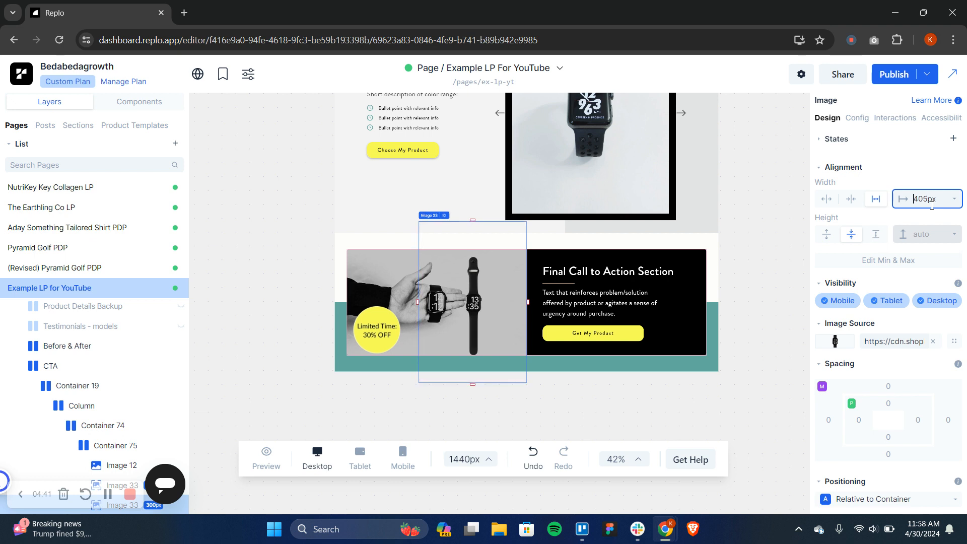
{"action": "key", "text": "Down"}
{"action": "key", "text": "Down"}
{"action": "key", "text": "Down"}
{"action": "key", "text": "Down"}
{"action": "key", "text": "Down"}
{"action": "key", "text": "Down"}
{"action": "key", "text": "Down"}
{"action": "key", "text": "Down"}
{"action": "key", "text": "Down"}
{"action": "key", "text": "Down"}
{"action": "key", "text": "Down"}
{"action": "key", "text": "Down"}
{"action": "key", "text": "Down"}
{"action": "key", "text": "Down"}
{"action": "key", "text": "Down"}
{"action": "key", "text": "Down"}
{"action": "key", "text": "Down"}
{"action": "key", "text": "Down"}
{"action": "key", "text": "Down"}
{"action": "key", "text": "Down"}
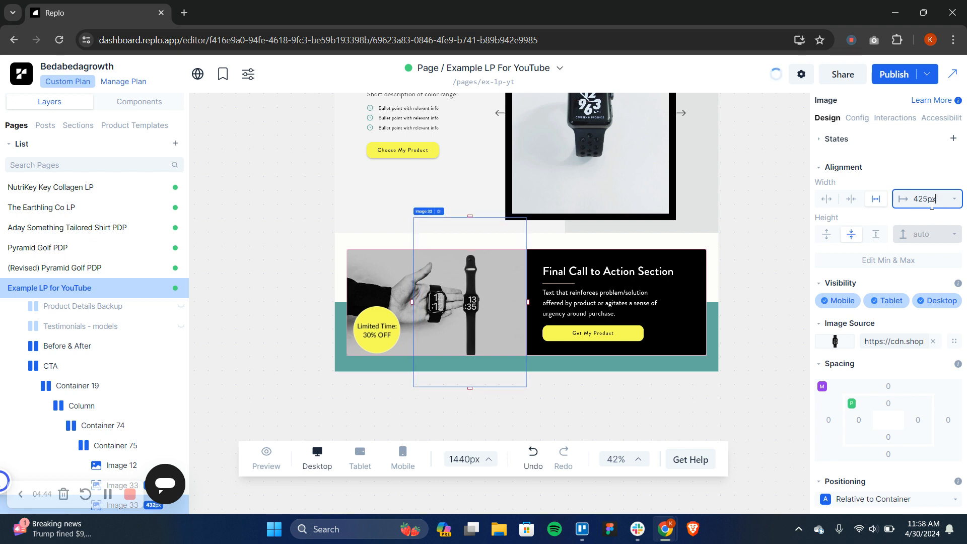
{"action": "key", "text": "Down"}
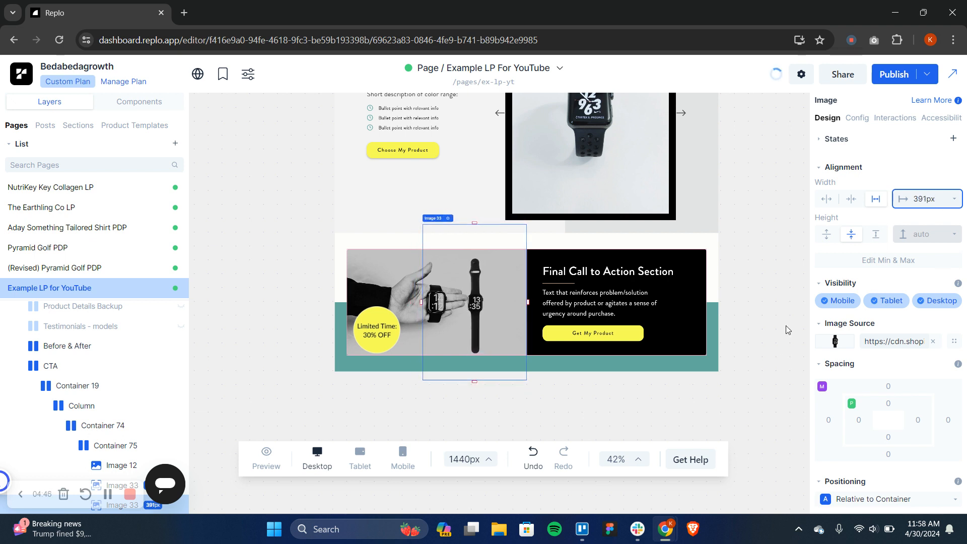
Set the watch image's right offset to -92 px so it sits beside the hand, and deselect it
{"action": "scroll", "coordinate": [907, 333], "scroll_direction": "down", "scroll_amount": 5}
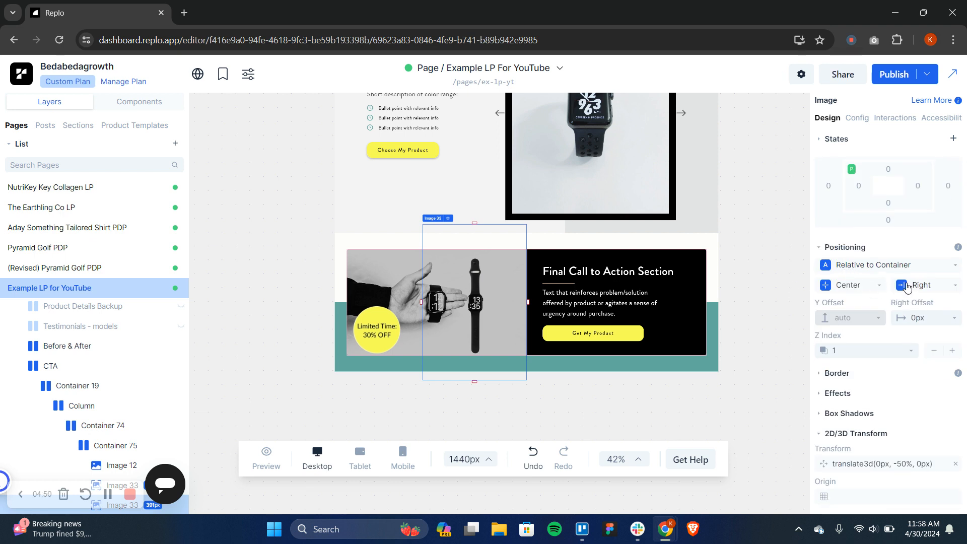
{"action": "left_click", "coordinate": [927, 317]}
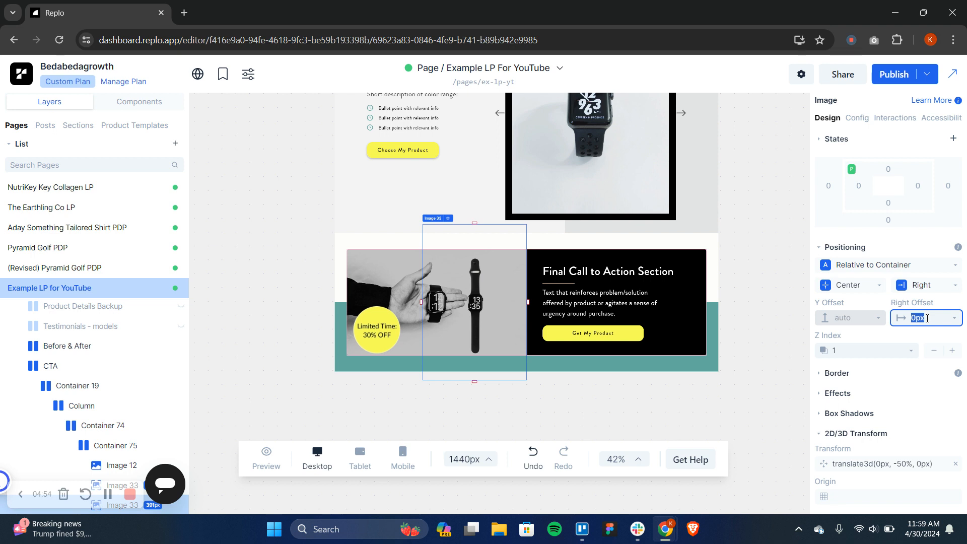
{"action": "key", "text": "Down"}
{"action": "key", "text": "Down"}
{"action": "key", "text": "Down"}
{"action": "key", "text": "Down"}
{"action": "key", "text": "Down"}
{"action": "key", "text": "Down"}
{"action": "key", "text": "Down"}
{"action": "key", "text": "Down"}
{"action": "key", "text": "Down"}
{"action": "key", "text": "Down"}
{"action": "key", "text": "Down"}
{"action": "key", "text": "Down"}
{"action": "key", "text": "Down"}
{"action": "key", "text": "Down"}
{"action": "key", "text": "Down"}
{"action": "key", "text": "Down"}
{"action": "key", "text": "Down"}
{"action": "key", "text": "Down"}
{"action": "key", "text": "Down"}
{"action": "key", "text": "Down"}
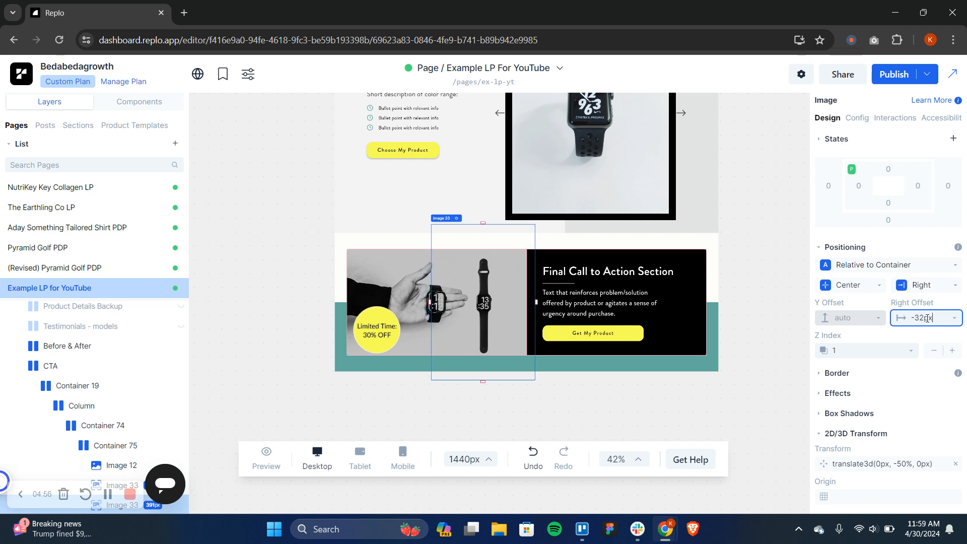
{"action": "key", "text": "Down"}
{"action": "key", "text": "Down"}
{"action": "key", "text": "Down"}
{"action": "key", "text": "Down"}
{"action": "key", "text": "Down"}
{"action": "key", "text": "Down"}
{"action": "key", "text": "Down"}
{"action": "key", "text": "Down"}
{"action": "key", "text": "Down"}
{"action": "key", "text": "Down"}
{"action": "key", "text": "Down"}
{"action": "key", "text": "Down"}
{"action": "key", "text": "Down"}
{"action": "key", "text": "Down"}
{"action": "key", "text": "Down"}
{"action": "key", "text": "Down"}
{"action": "key", "text": "Down"}
{"action": "key", "text": "Down"}
{"action": "key", "text": "Down"}
{"action": "key", "text": "Down"}
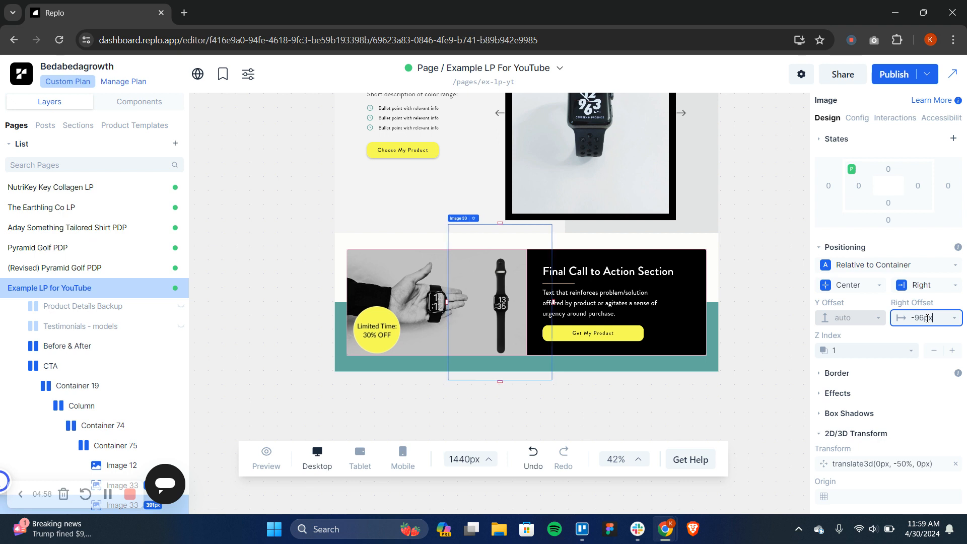
{"action": "key", "text": "Down"}
{"action": "key", "text": "Down"}
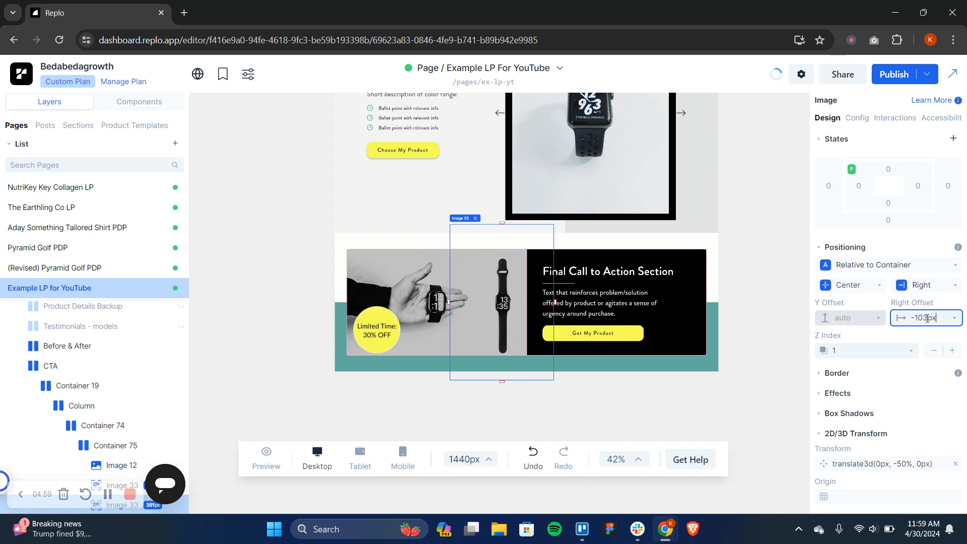
{"action": "key", "text": "Down"}
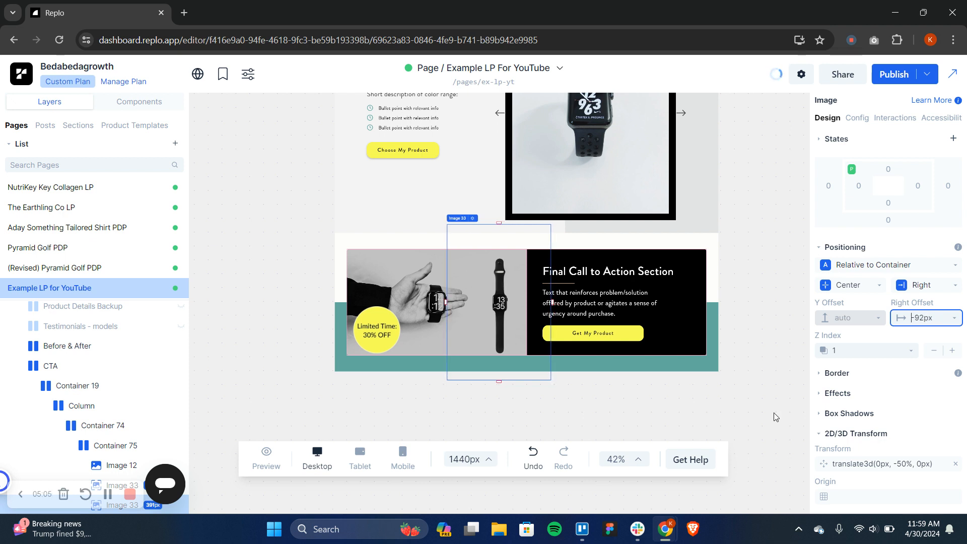
{"action": "left_click", "coordinate": [761, 370]}
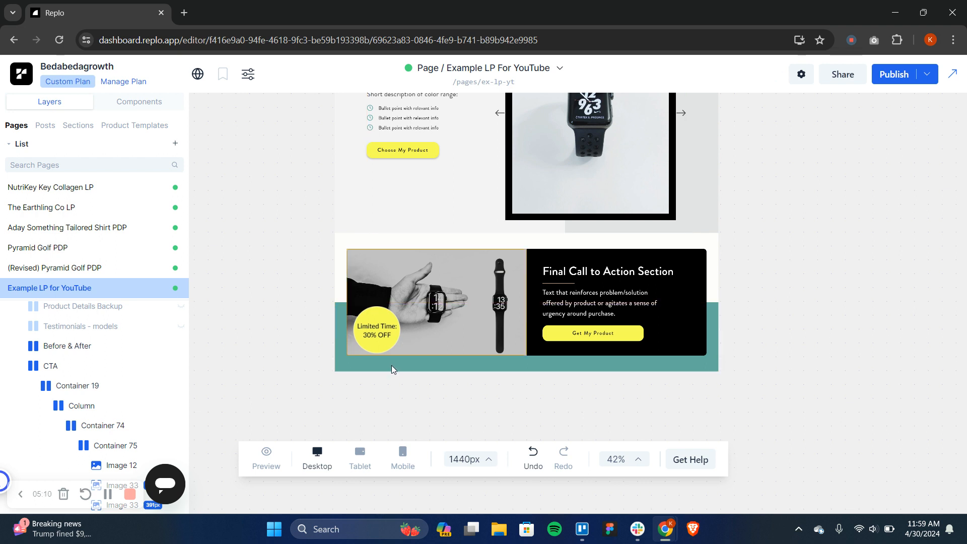
Try to rotate the "Limited Time: 30% OFF" badge about its Z axis with the 2D/3D transform
{"action": "left_click", "coordinate": [385, 338]}
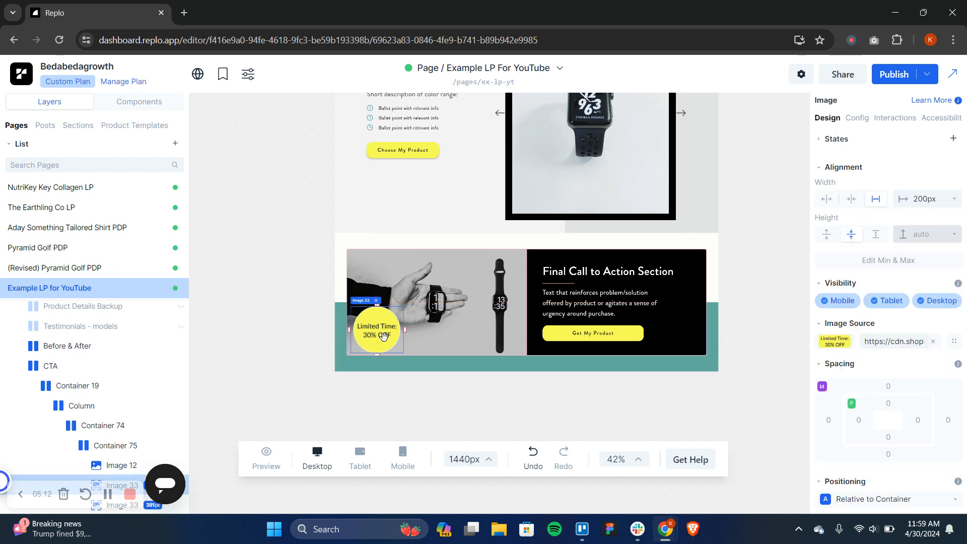
{"action": "scroll", "coordinate": [850, 421], "scroll_direction": "down", "scroll_amount": 3}
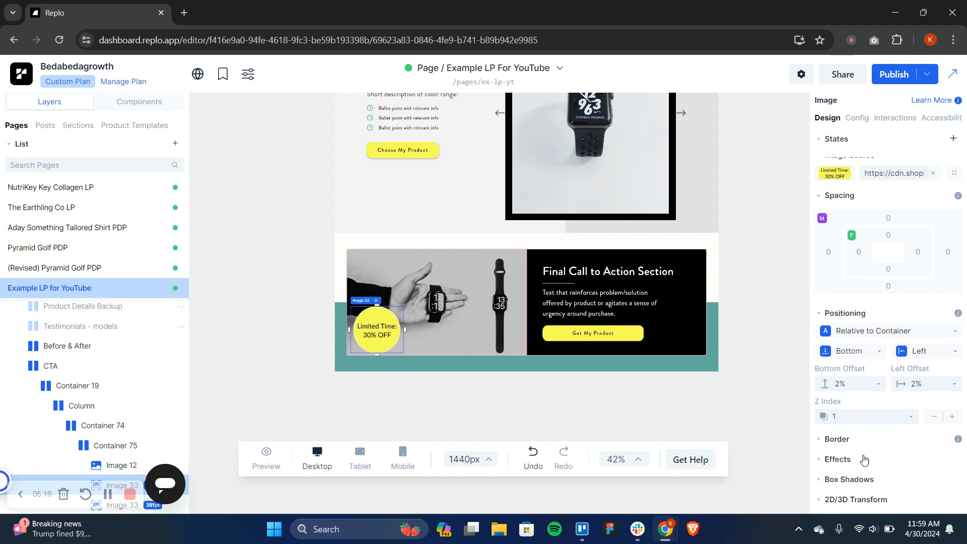
{"action": "left_click", "coordinate": [836, 460]}
{"action": "scroll", "coordinate": [837, 463], "scroll_direction": "down", "scroll_amount": 2}
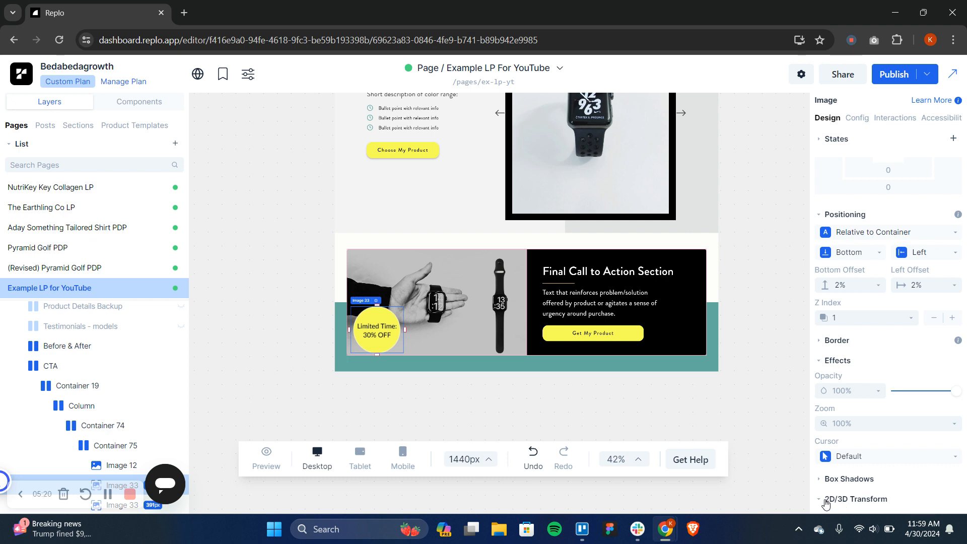
{"action": "scroll", "coordinate": [826, 504], "scroll_direction": "down", "scroll_amount": 1}
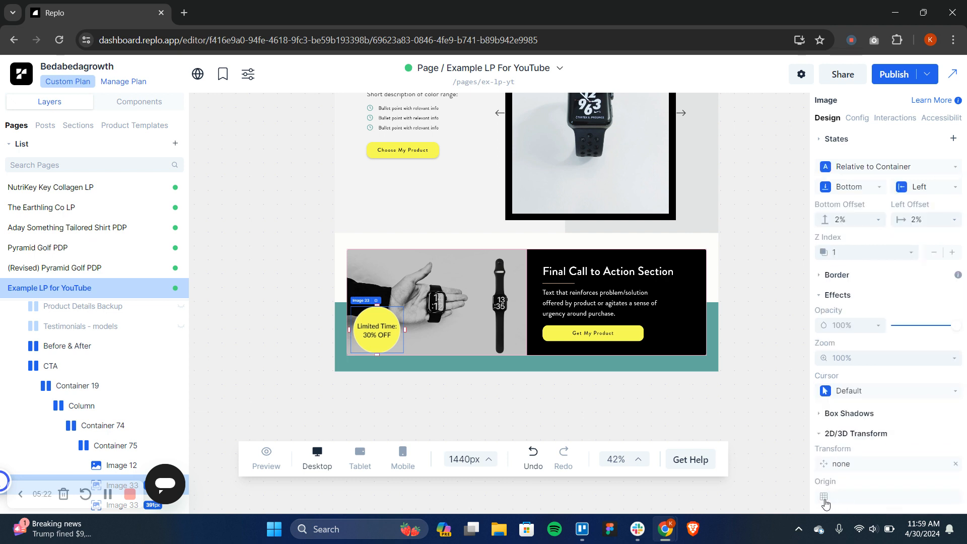
{"action": "left_click", "coordinate": [826, 466]}
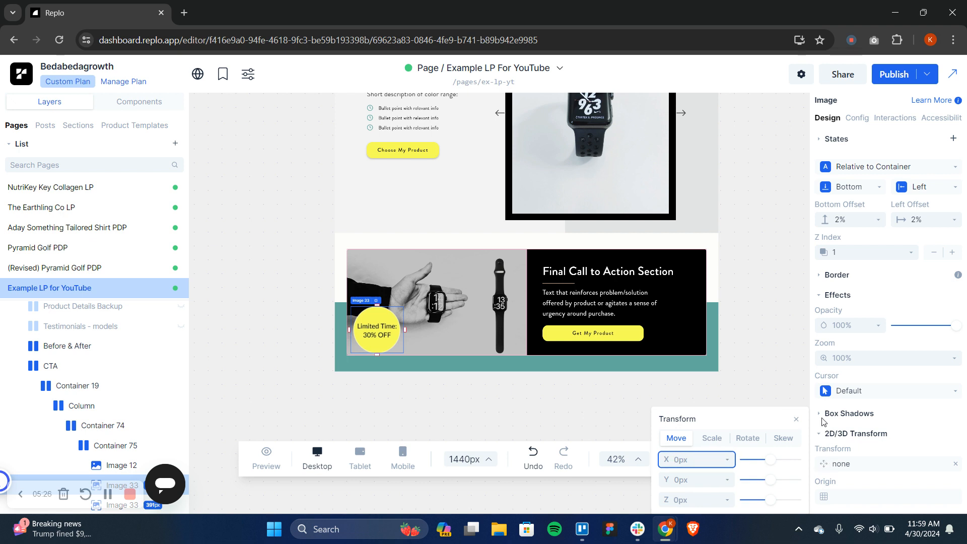
{"action": "left_click", "coordinate": [747, 439]}
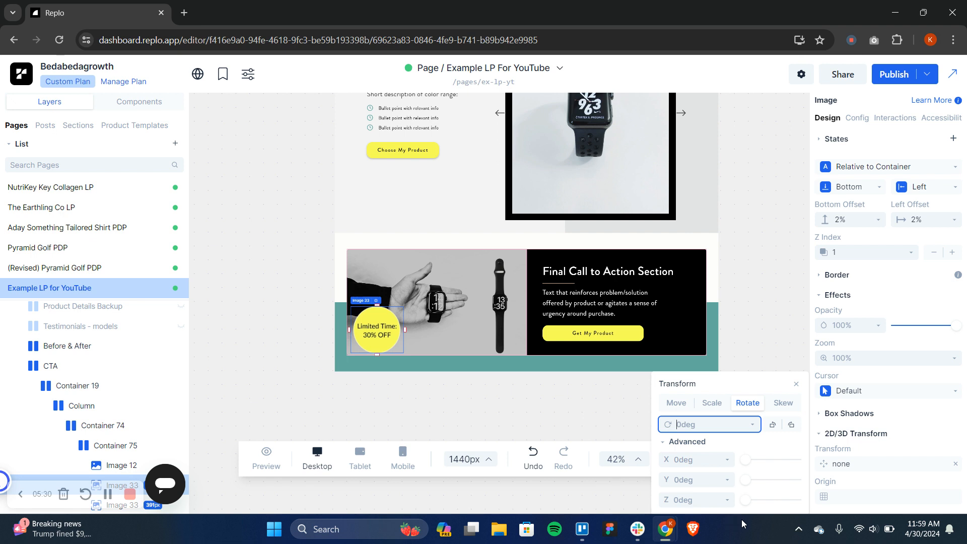
{"action": "left_click", "coordinate": [749, 501]}
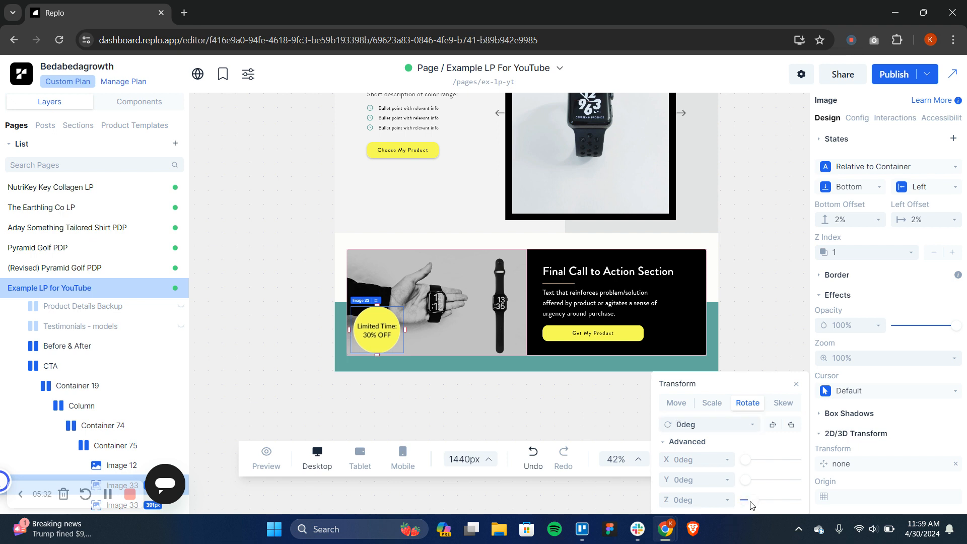
{"action": "left_click_drag", "start_coordinate": [751, 502], "coordinate": [740, 499]}
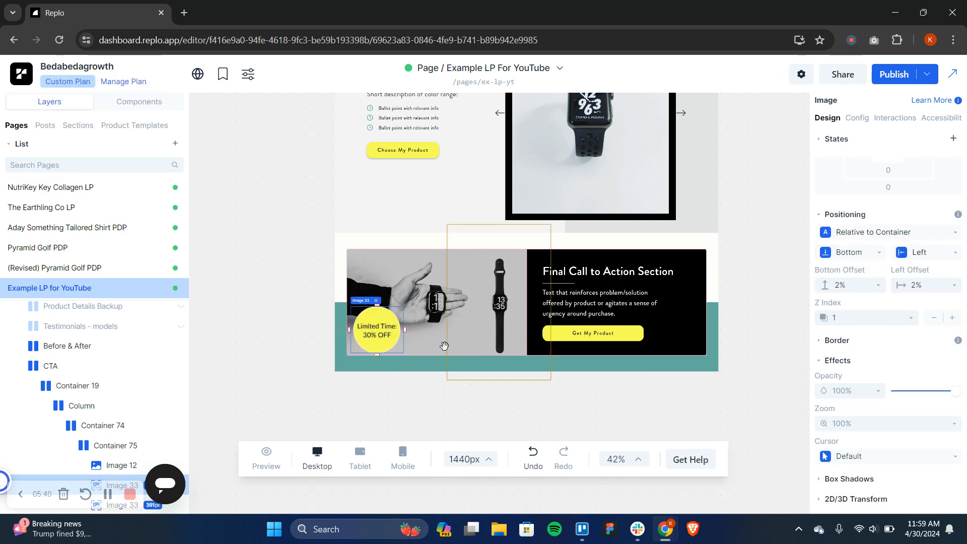
Rotate the "Limited Time: 30% OFF" badge about the Z axis to 335 degrees
{"action": "left_click", "coordinate": [882, 500]}
{"action": "scroll", "coordinate": [862, 468], "scroll_direction": "down", "scroll_amount": 2}
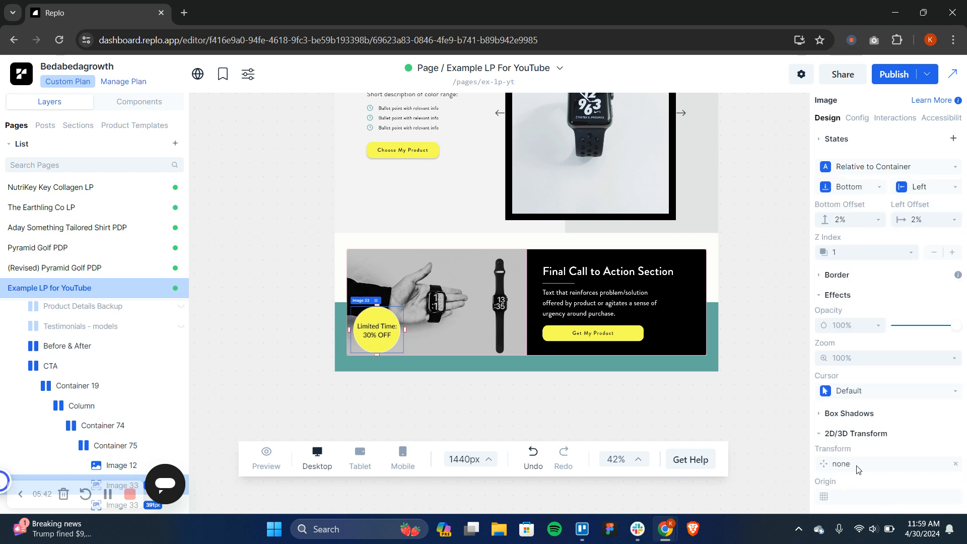
{"action": "left_click", "coordinate": [826, 466]}
{"action": "left_click", "coordinate": [747, 437]}
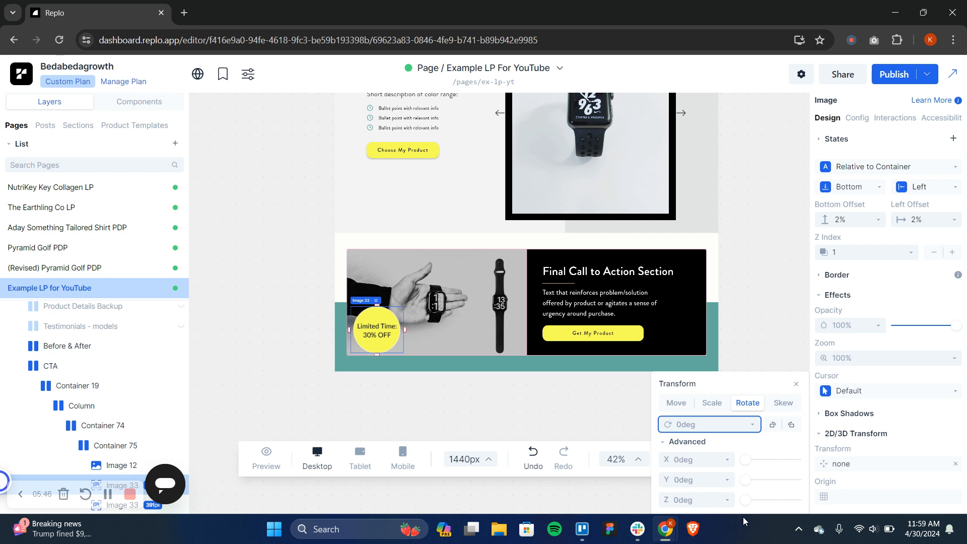
{"action": "left_click_drag", "start_coordinate": [747, 503], "coordinate": [796, 504]}
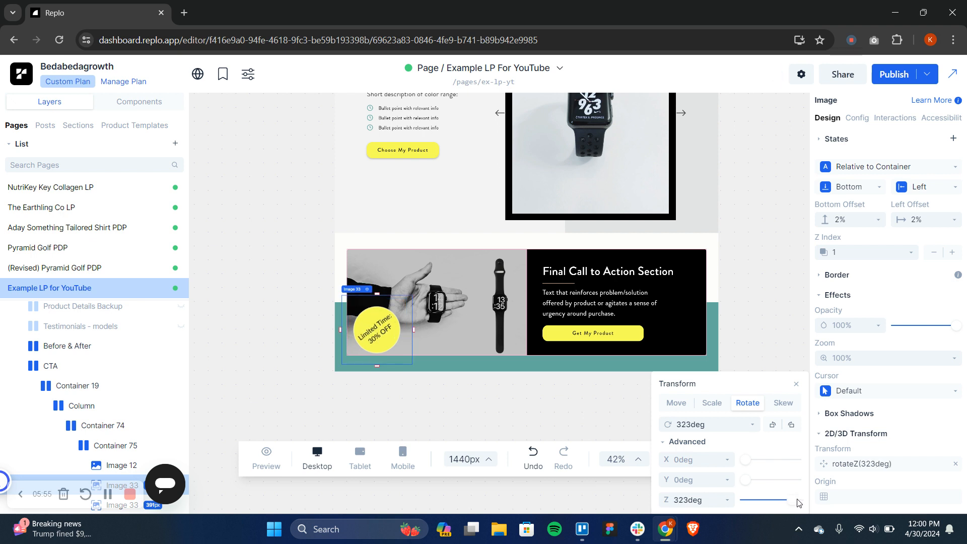
{"action": "left_click", "coordinate": [797, 503]}
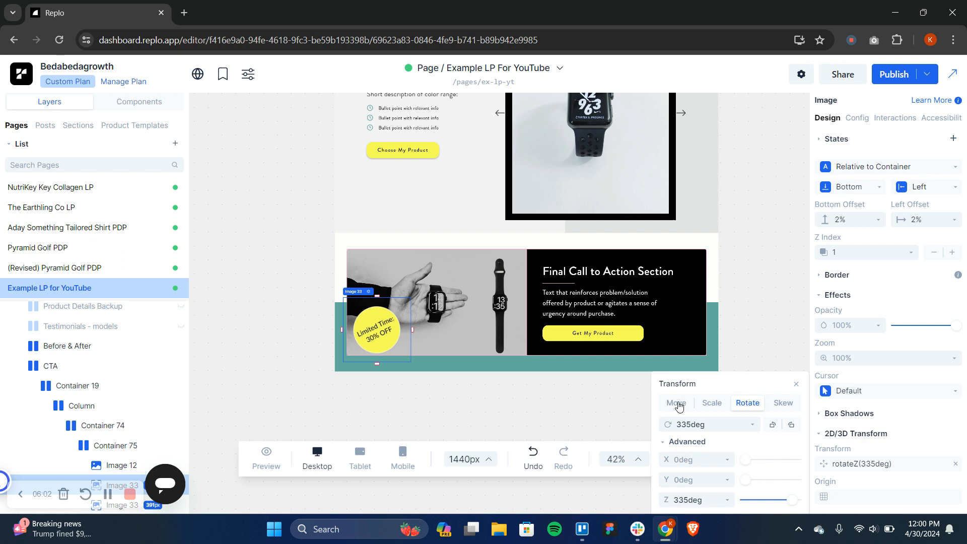
Set the badge's rotation to exactly 340 degrees and deselect it
{"action": "double_click", "coordinate": [690, 425]}
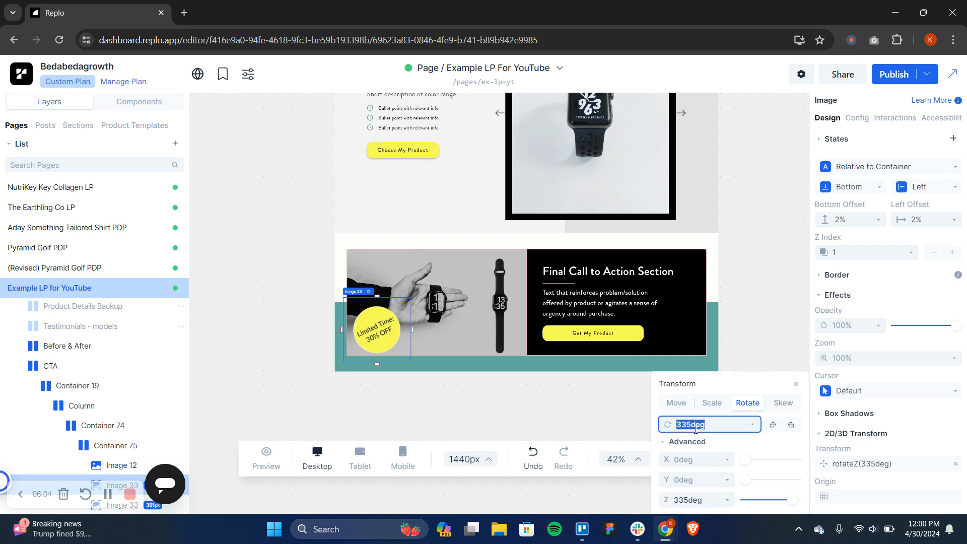
{"action": "left_click", "coordinate": [695, 425]}
{"action": "key", "text": "BackSpace"}
{"action": "key", "text": "BackSpace"}
{"action": "key", "text": "BackSpace"}
{"action": "type", "text": "340"}
{"action": "key", "text": "Return"}
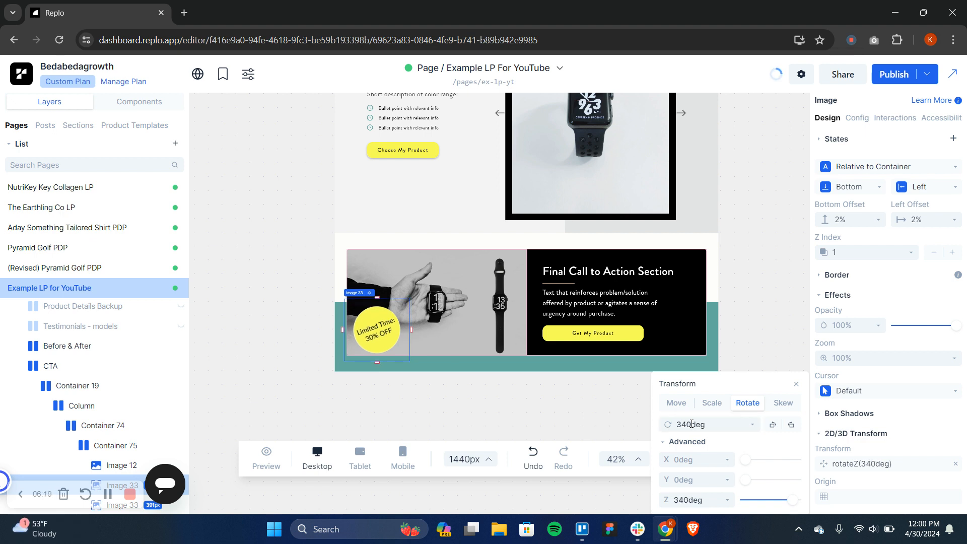
{"action": "left_click", "coordinate": [691, 424]}
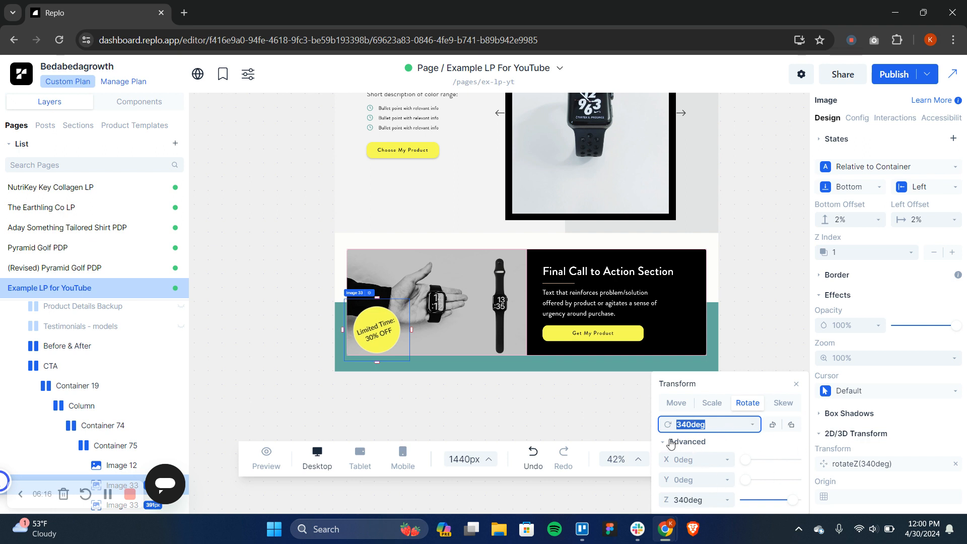
{"action": "left_click", "coordinate": [724, 426]}
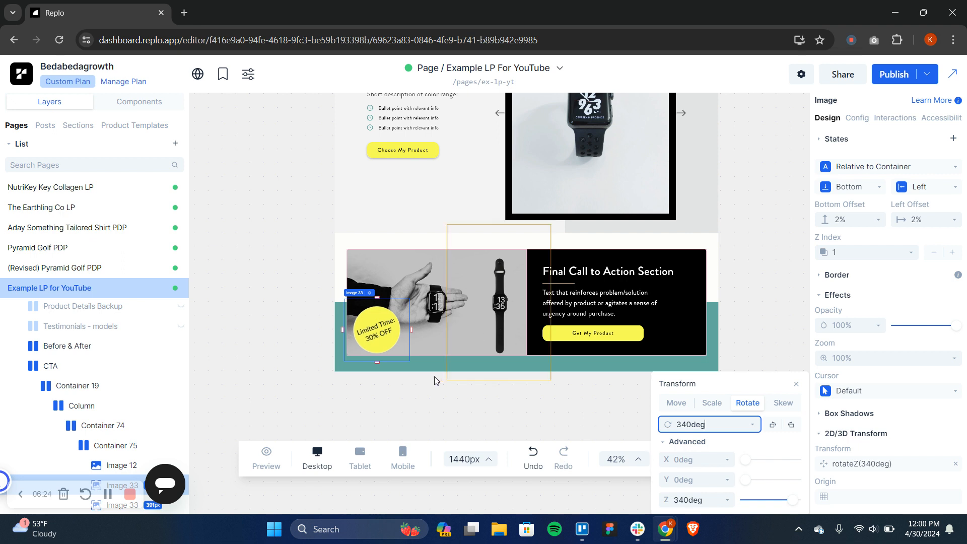
{"action": "left_click", "coordinate": [416, 407]}
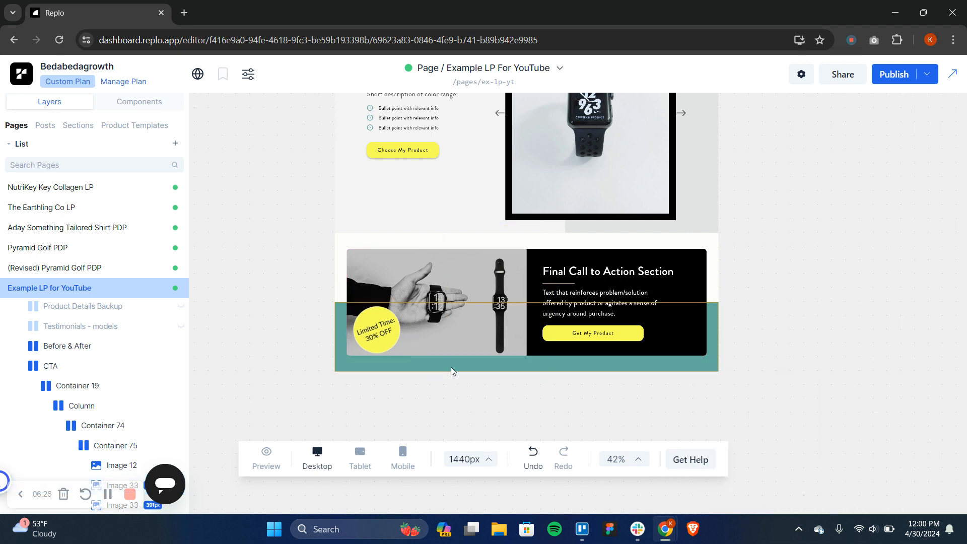
{"action": "scroll", "coordinate": [451, 370], "scroll_direction": "up", "scroll_amount": 1}
{"action": "scroll", "coordinate": [451, 368], "scroll_direction": "down", "scroll_amount": 2}
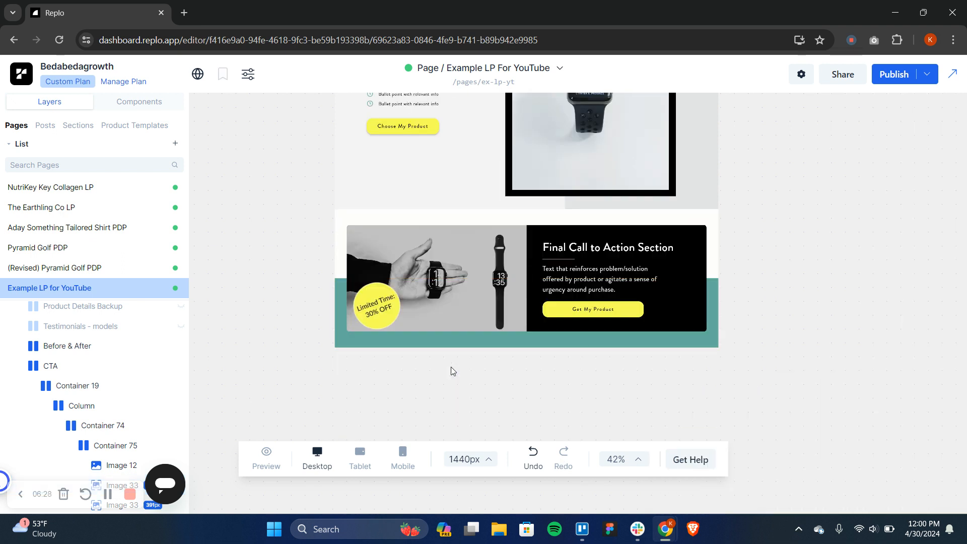